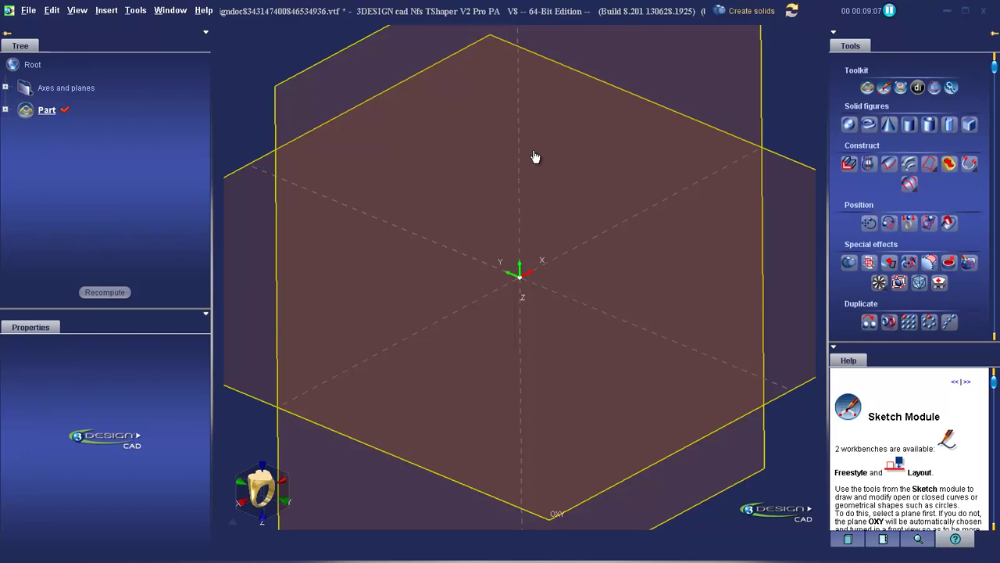
Create a brilliant-cut ruby stone of 0.75 ct at the origin of the OXY plane from the Jeweler's bench.
left_click(740, 11)
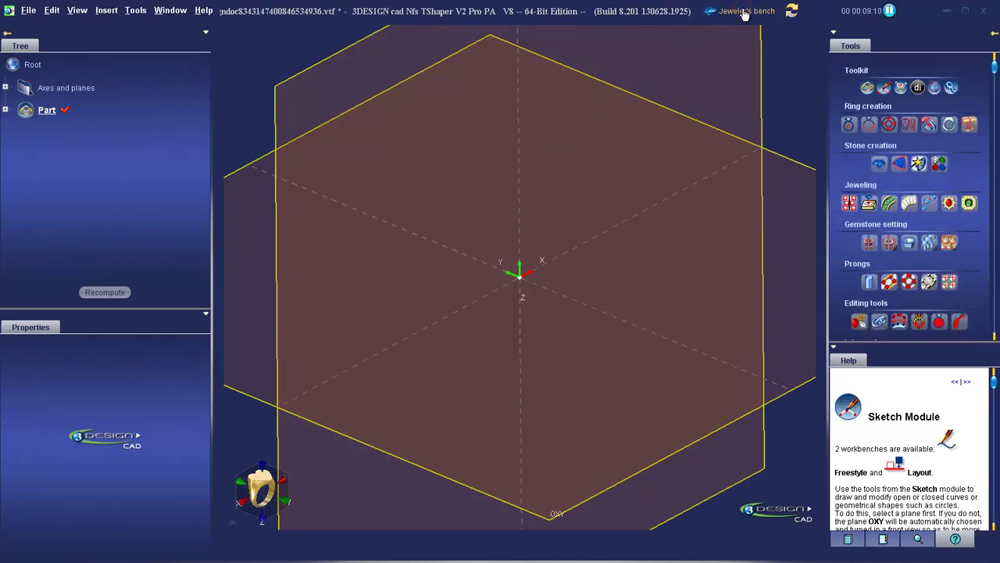
left_click(879, 166)
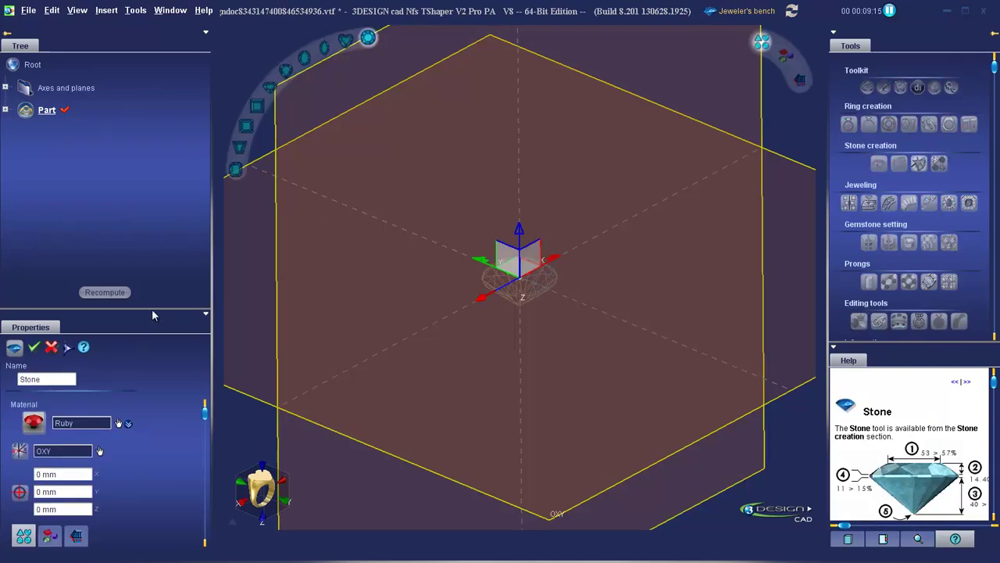
left_click_drag(153, 310, 152, 146)
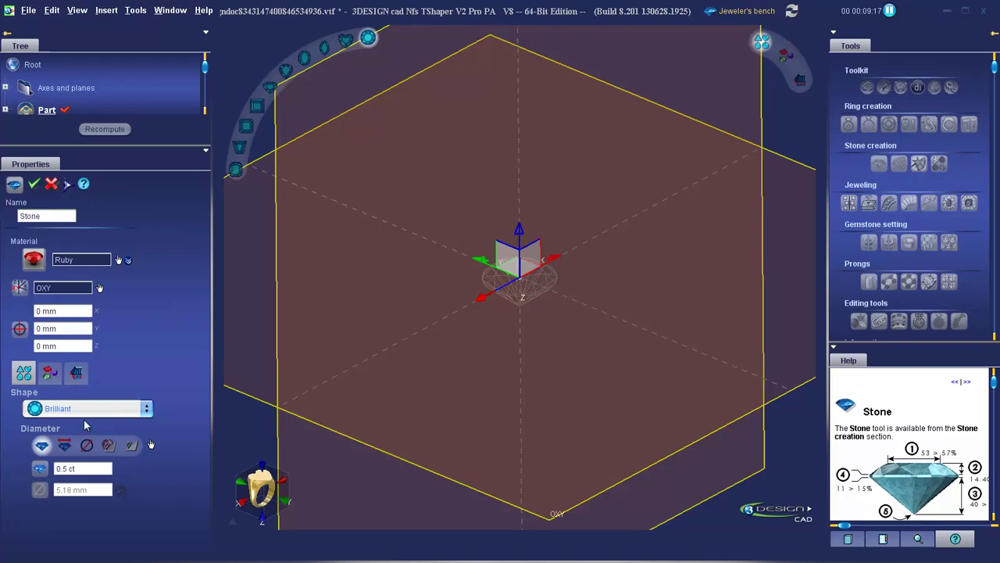
left_click(97, 466)
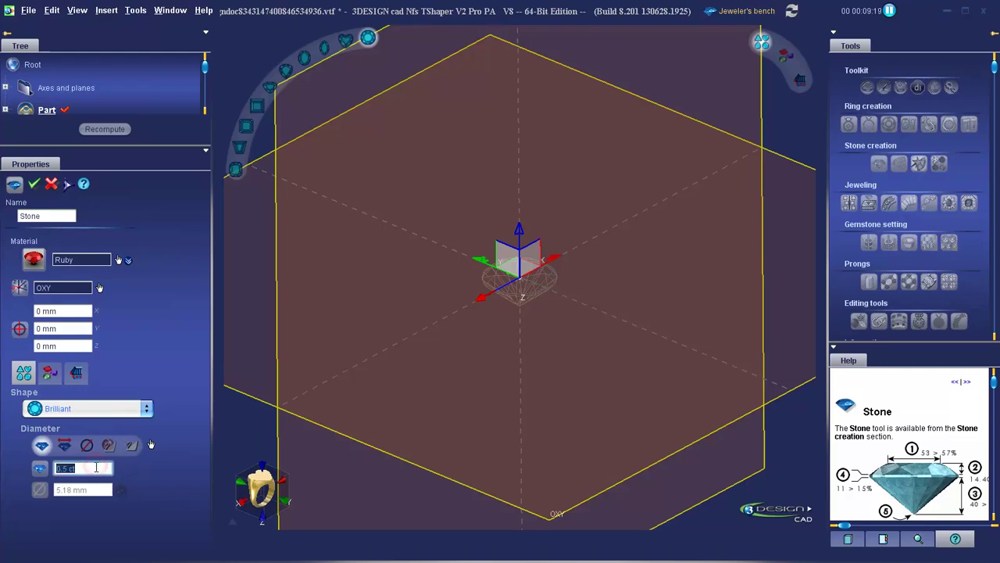
key("BackSpace")
type(".75")
key("Return")
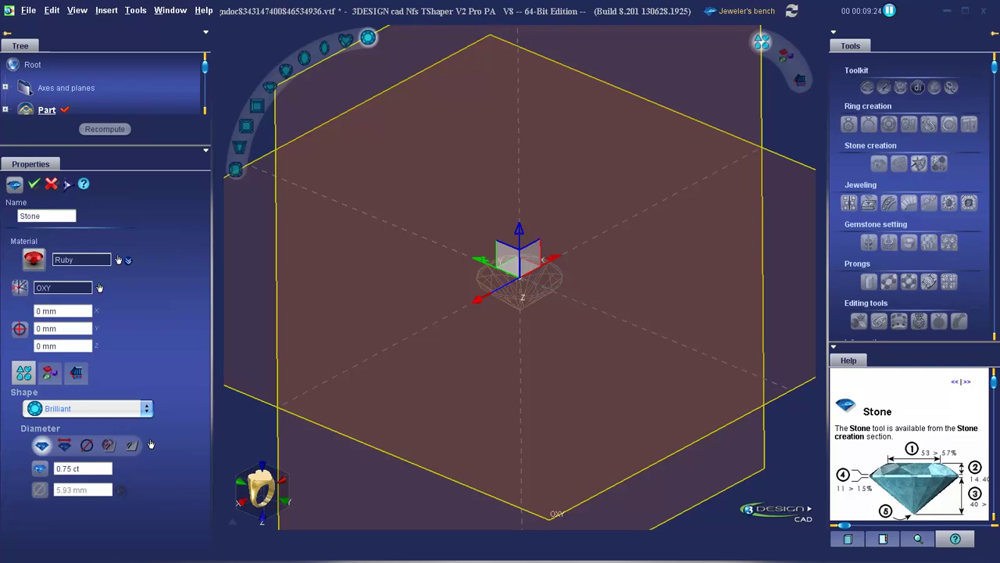
left_click(34, 184)
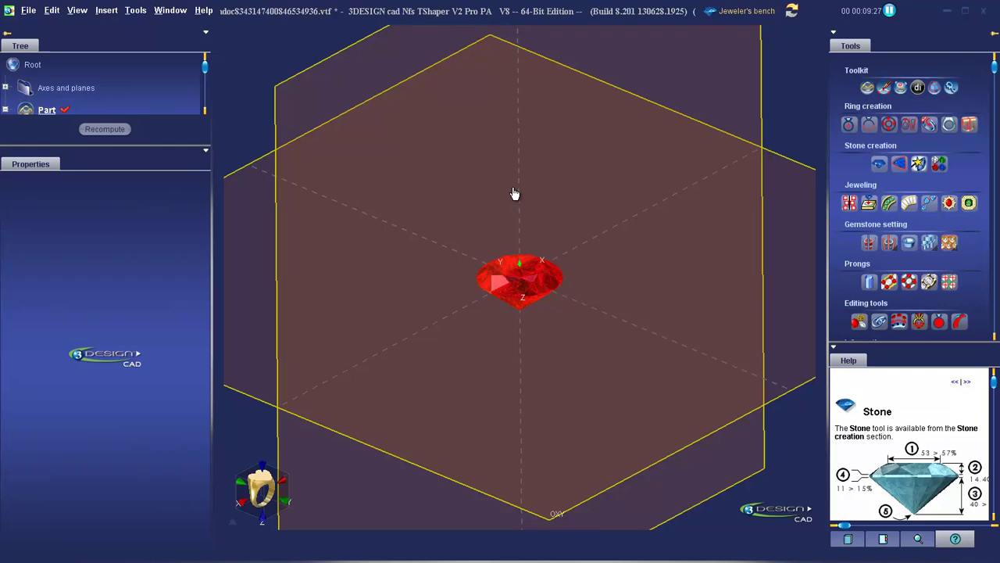
Start a Belts gallery setting based on the existing ruby stone.
left_click(518, 275)
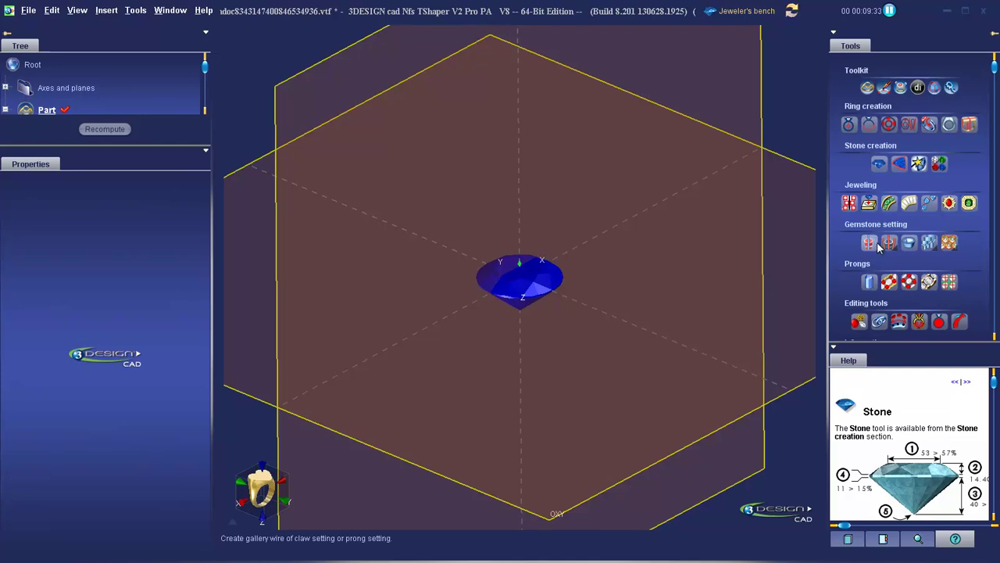
mouse_move(879, 245)
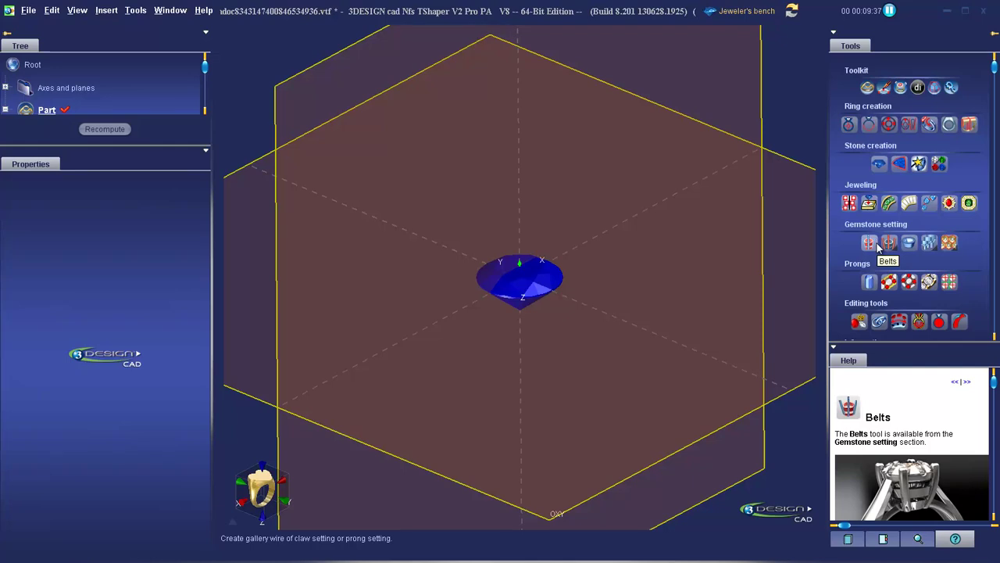
left_click(506, 283)
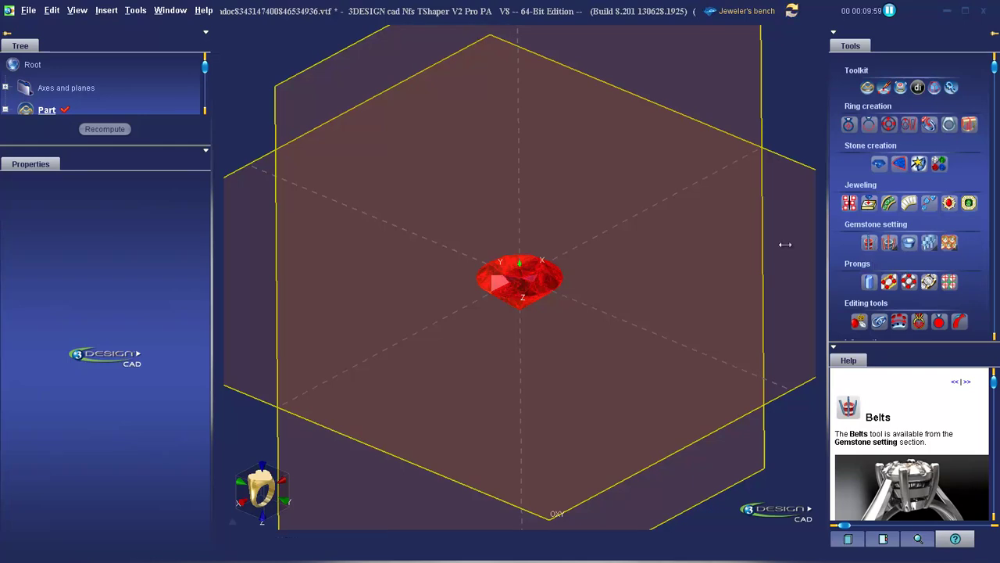
left_click(512, 275)
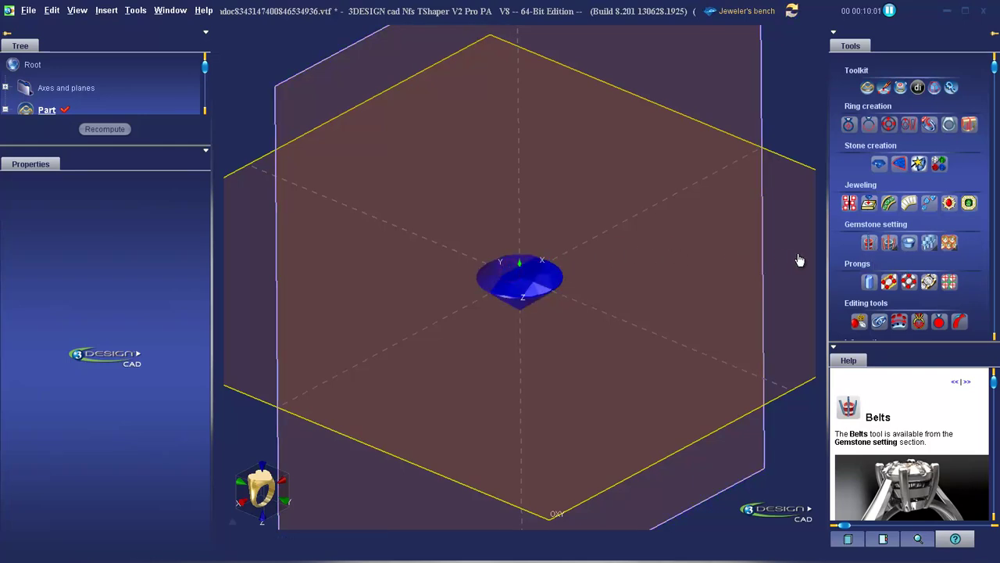
left_click(868, 244)
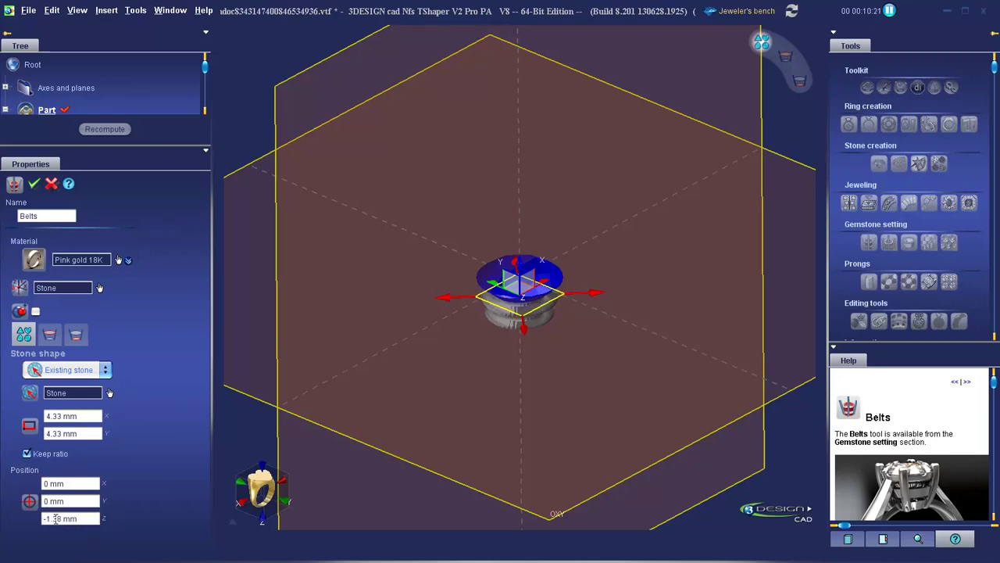
scroll(537, 425, "up", 6)
middle_click_drag(542, 424, 527, 357)
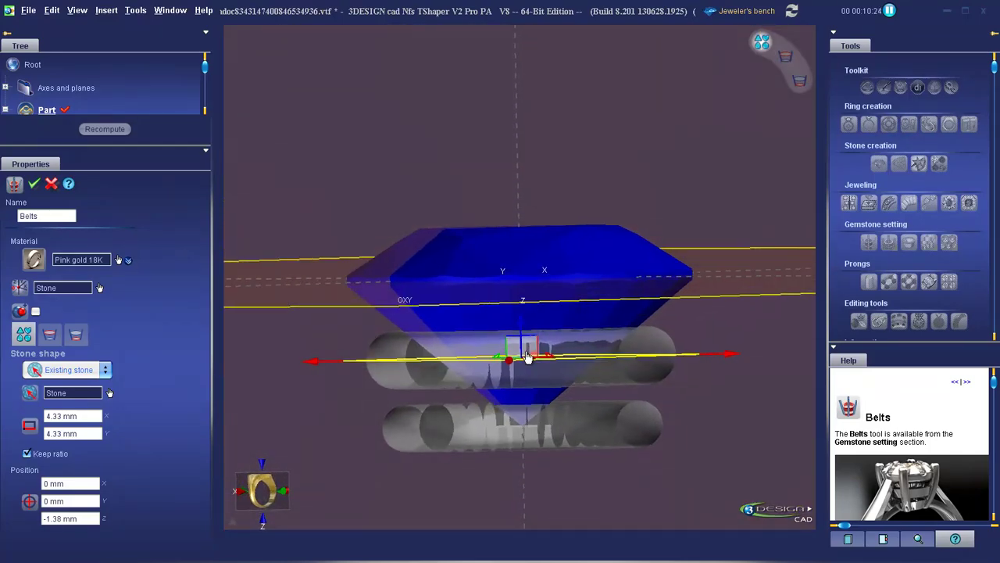
left_click(401, 288)
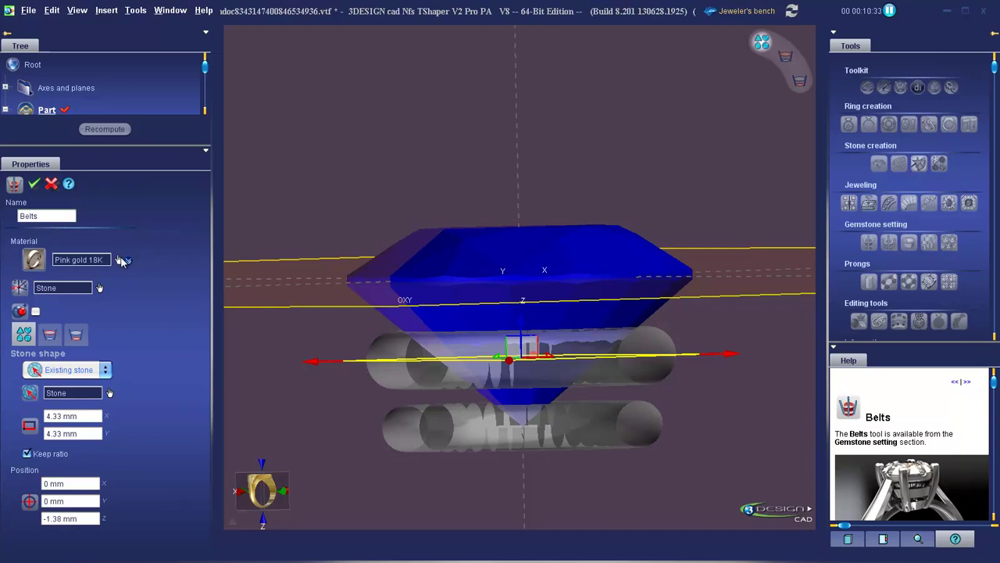
Keep the top belt enabled with a round section and set its section diameter to 0.8 mm.
left_click(51, 338)
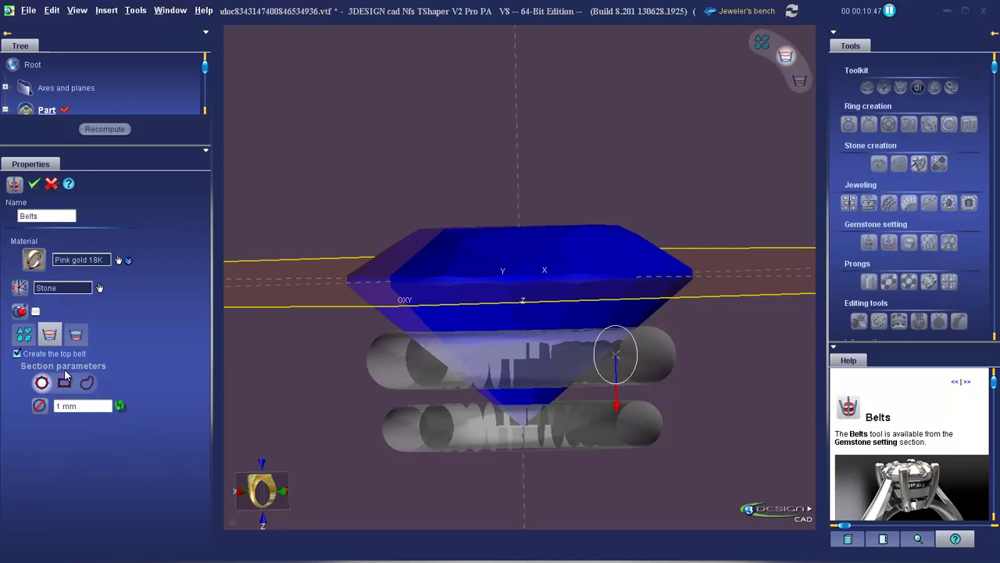
left_click(17, 354)
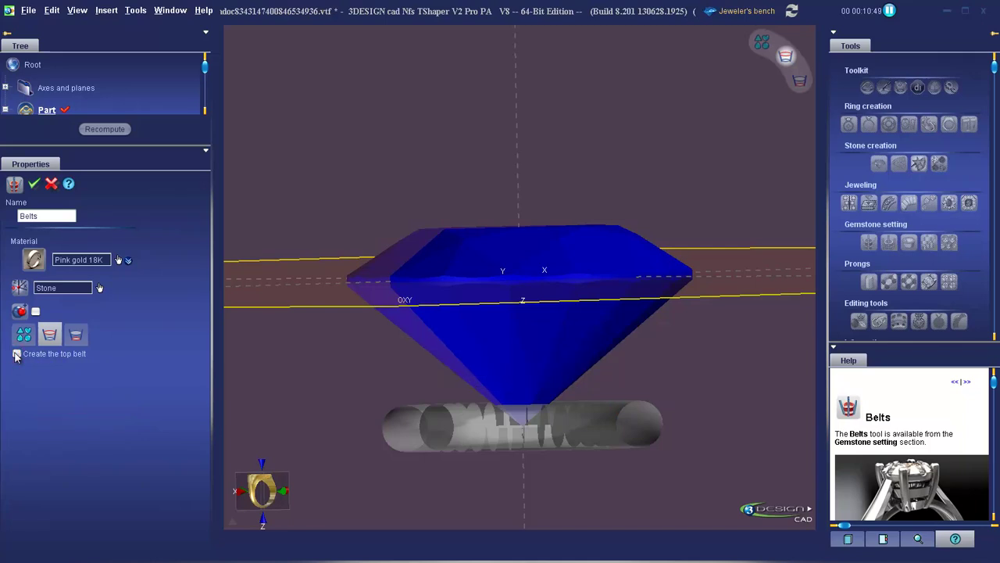
left_click(17, 354)
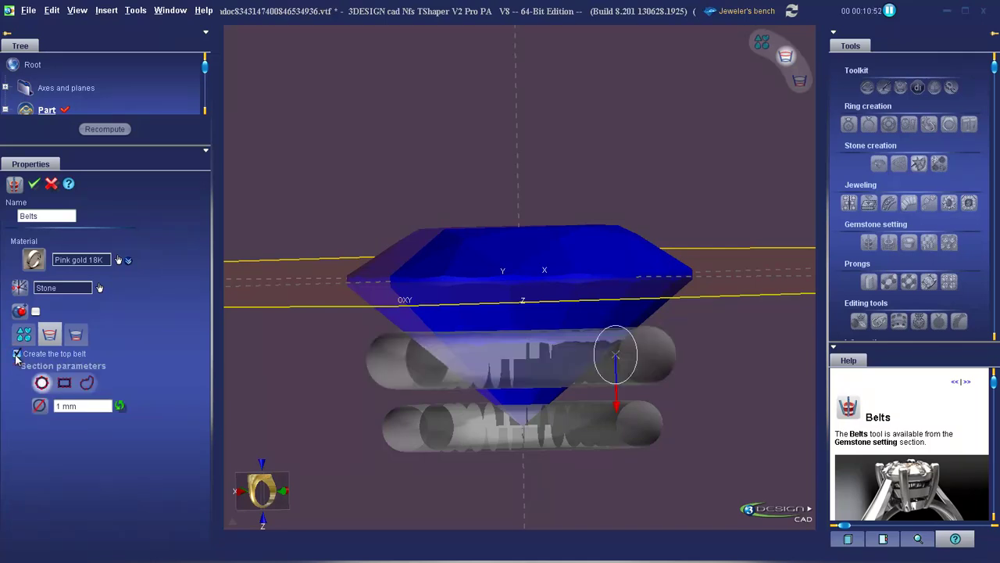
left_click(80, 406)
type(".8")
key("Return")
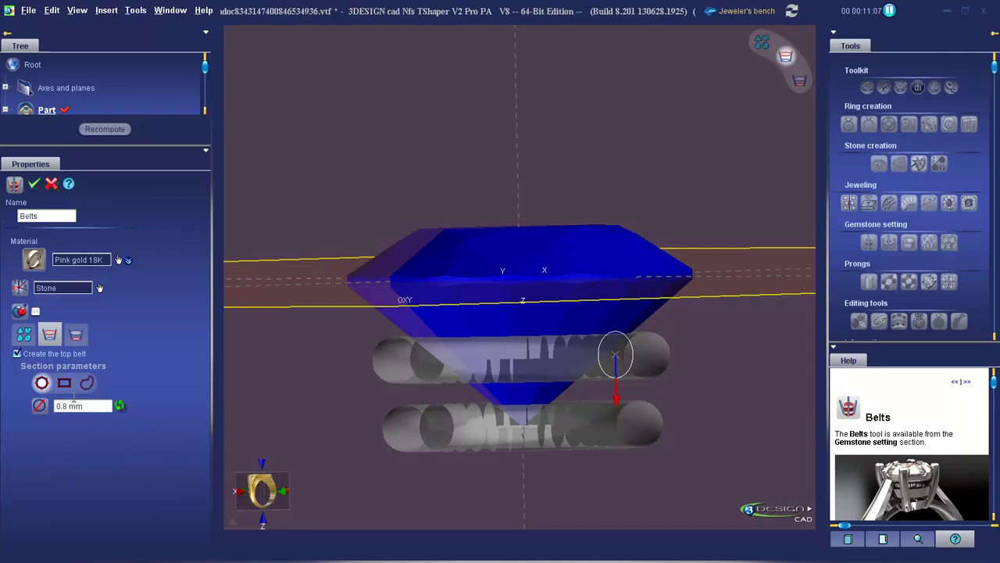
Show the bottom belt's parameters and keep its creation enabled.
left_click(76, 335)
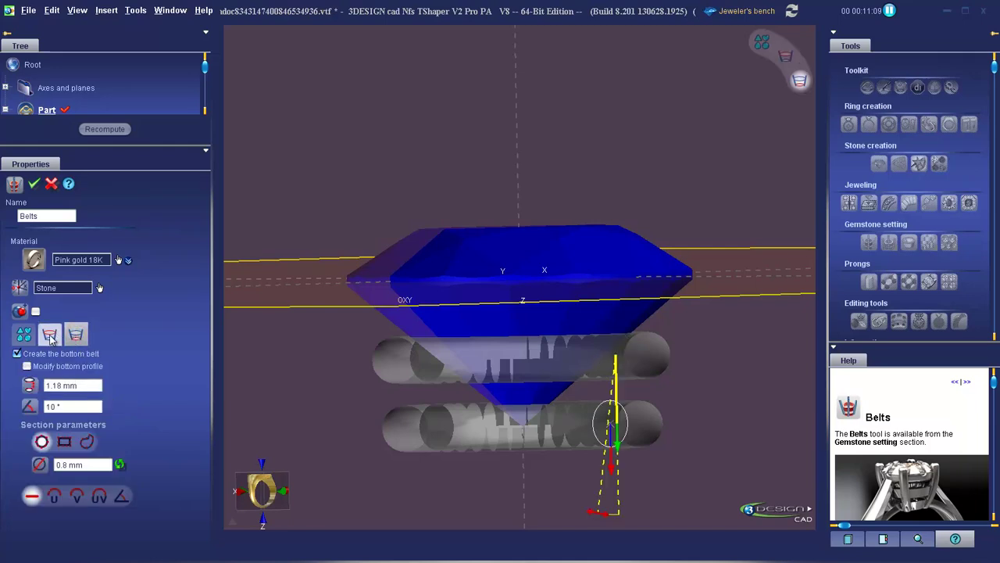
left_click(17, 354)
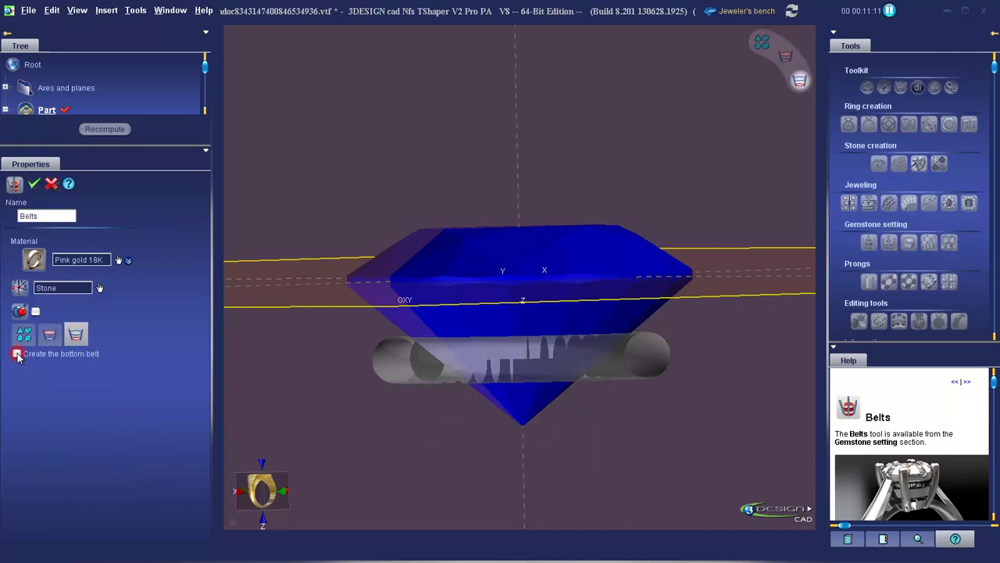
left_click(17, 353)
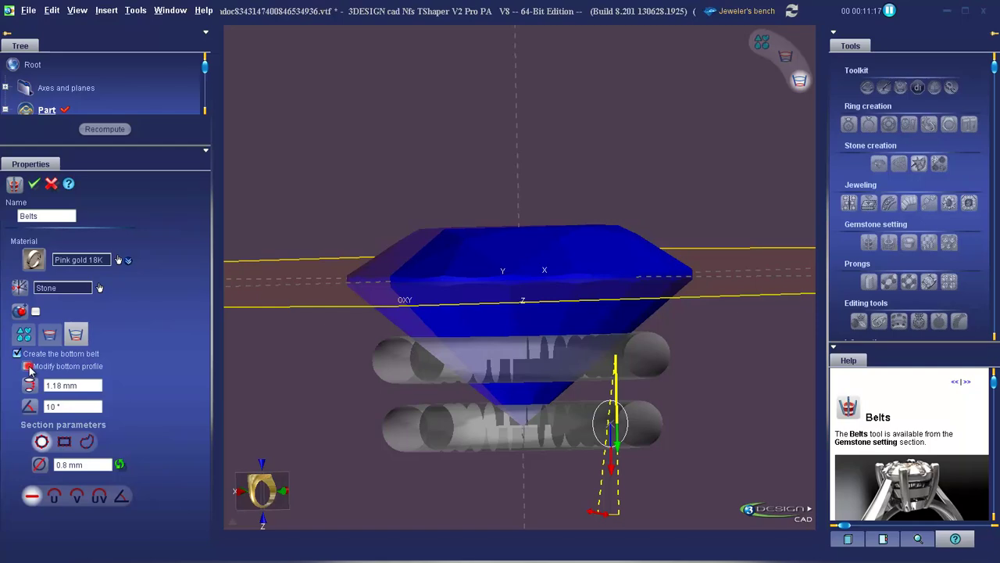
Try a modified Trillion profile for the bottom belt.
left_click(28, 366)
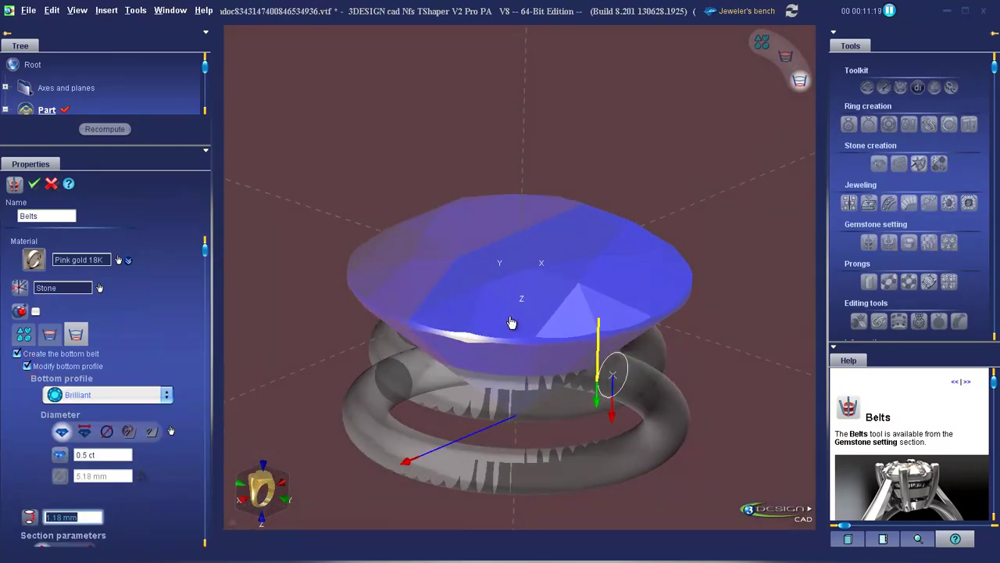
left_click(166, 395)
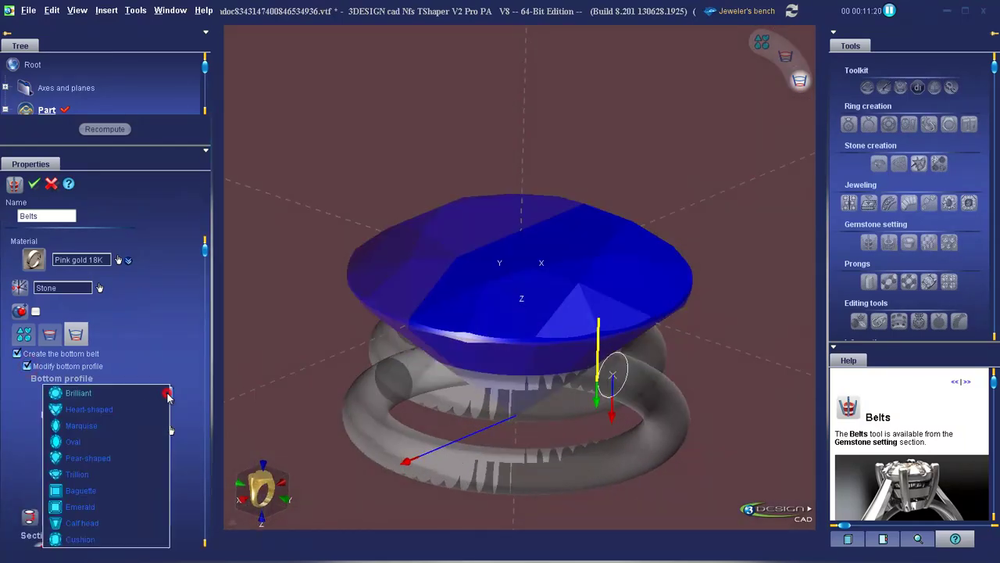
left_click(77, 474)
middle_click_drag(545, 431, 525, 344)
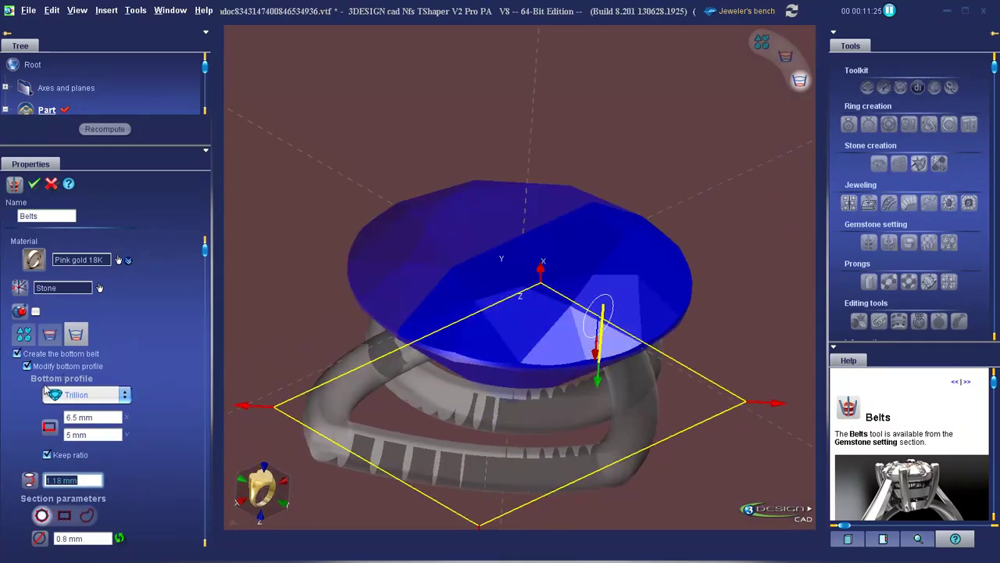
left_click(26, 366)
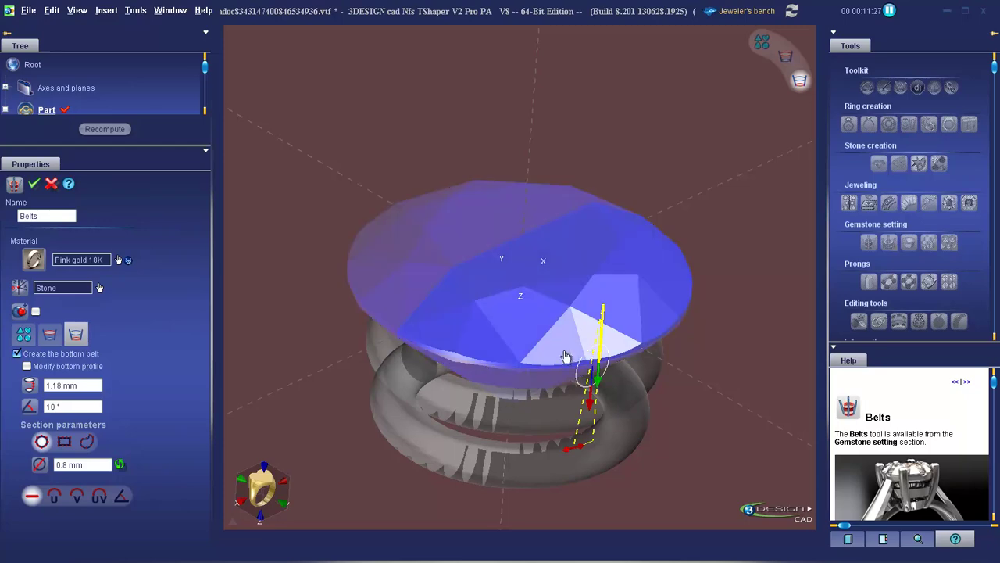
Set the bottom belt's distance from the top belt to 2 mm and its taper angle to 18°.
middle_click_drag(569, 334, 547, 249)
right_click_drag(573, 313, 435, 306)
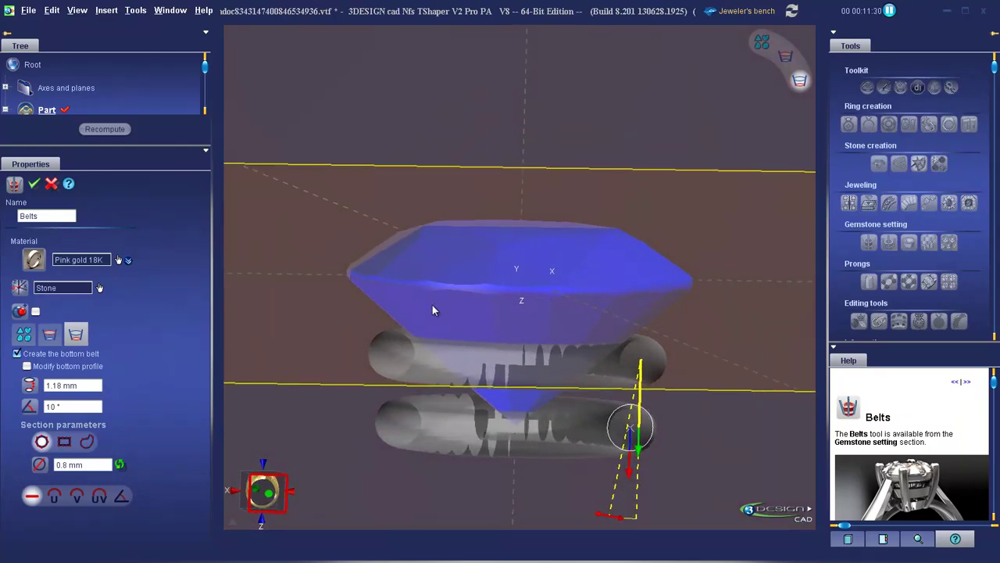
left_click(88, 378)
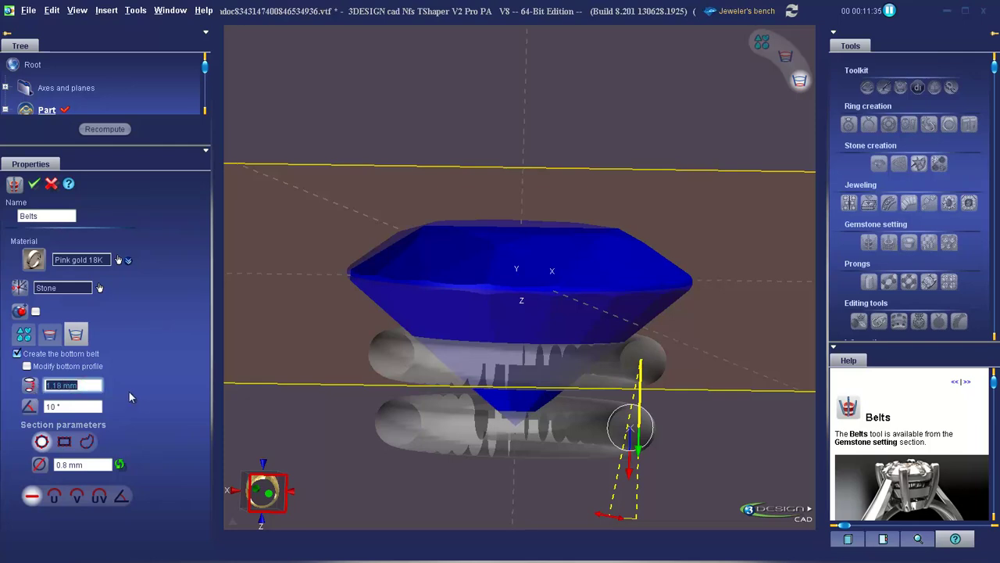
type("2")
key("Tab")
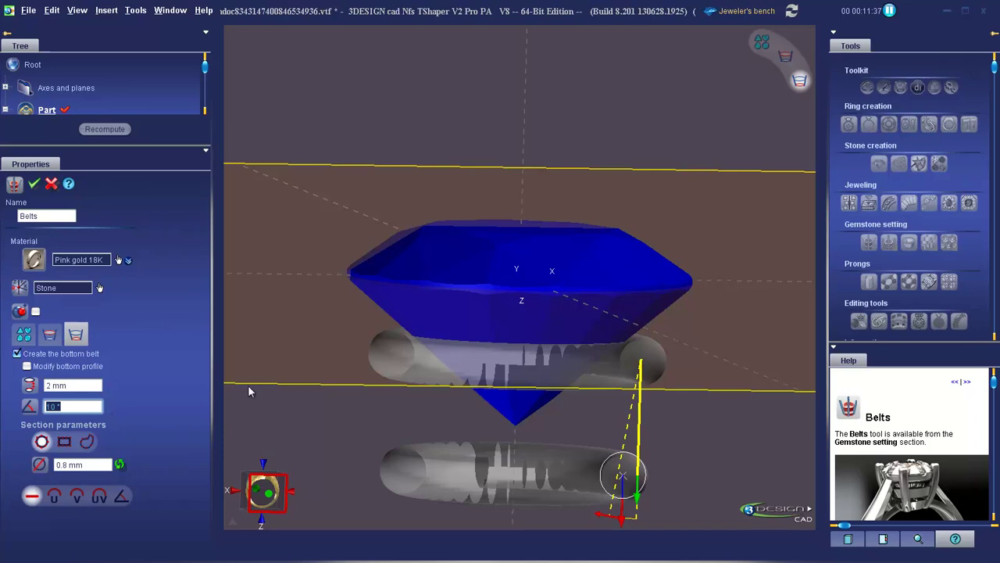
middle_click_drag(563, 263, 522, 251)
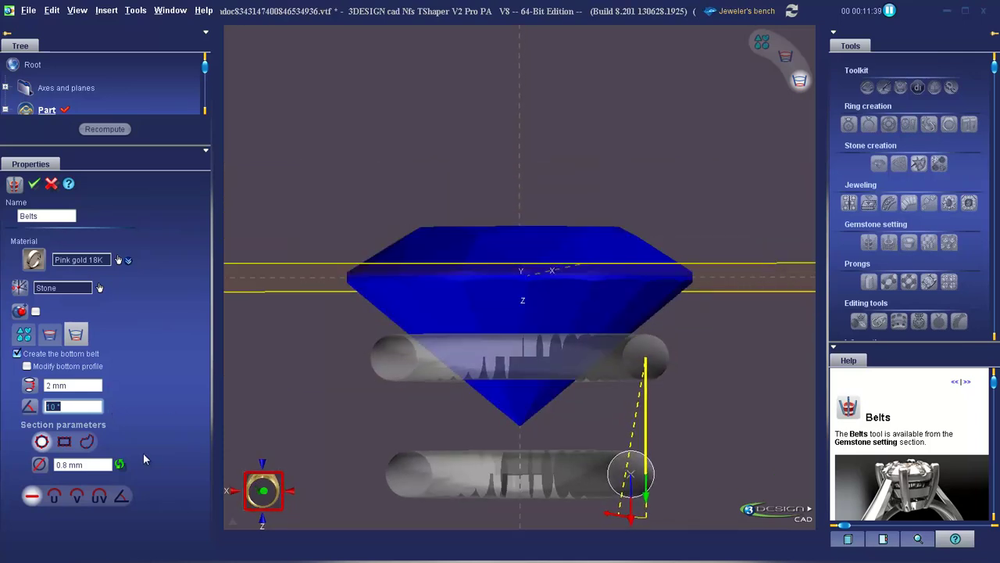
type("18")
key("Return")
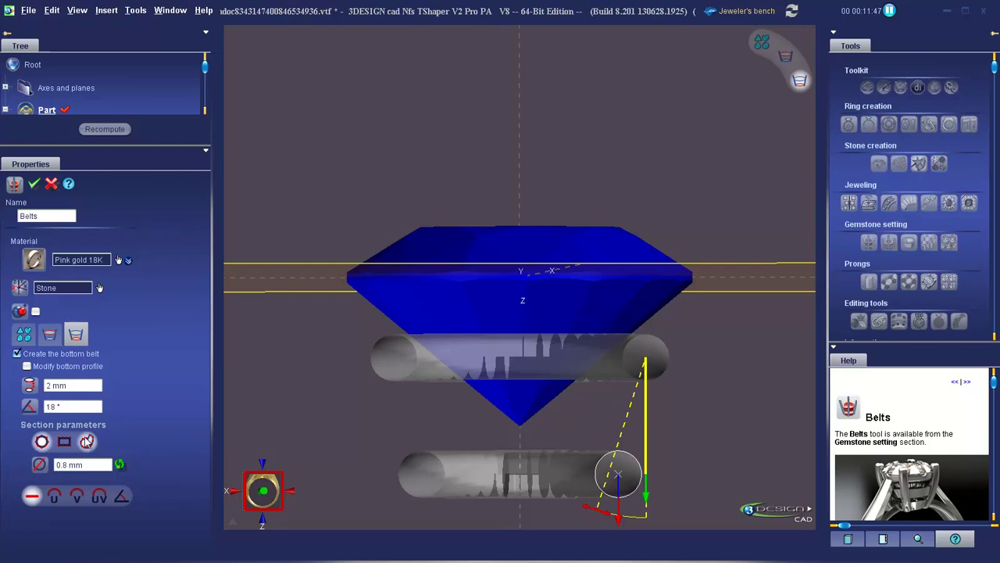
Curve the bottom belt with the U option at about medium tension and validate the belts.
triple_click(93, 464)
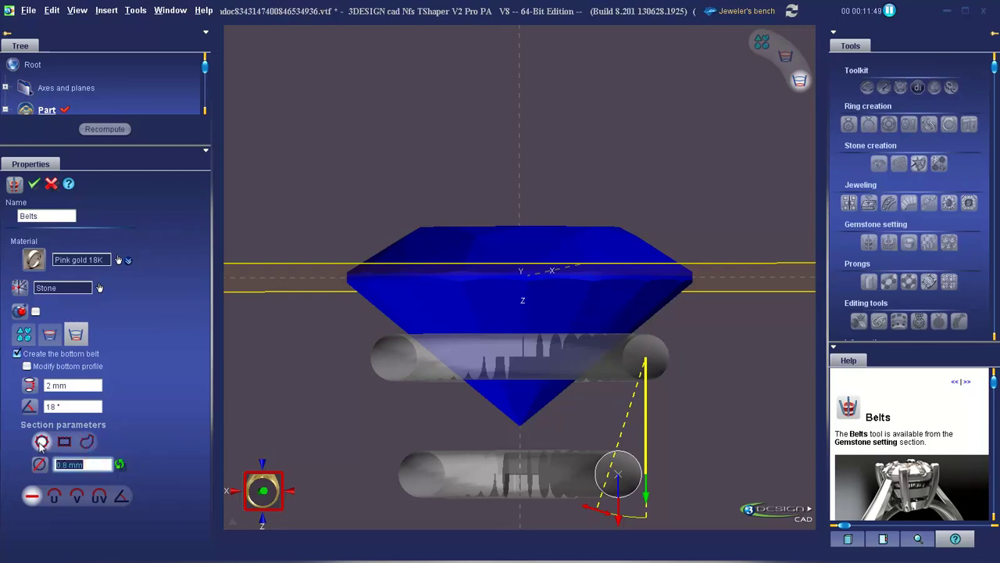
left_click(56, 497)
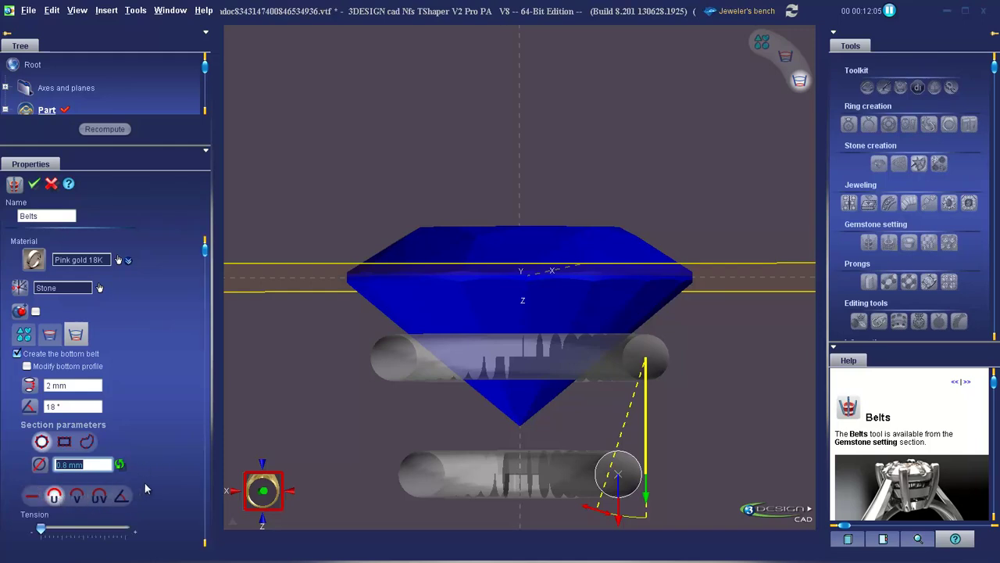
scroll(147, 482, "down", 1)
left_click_drag(41, 516, 83, 517)
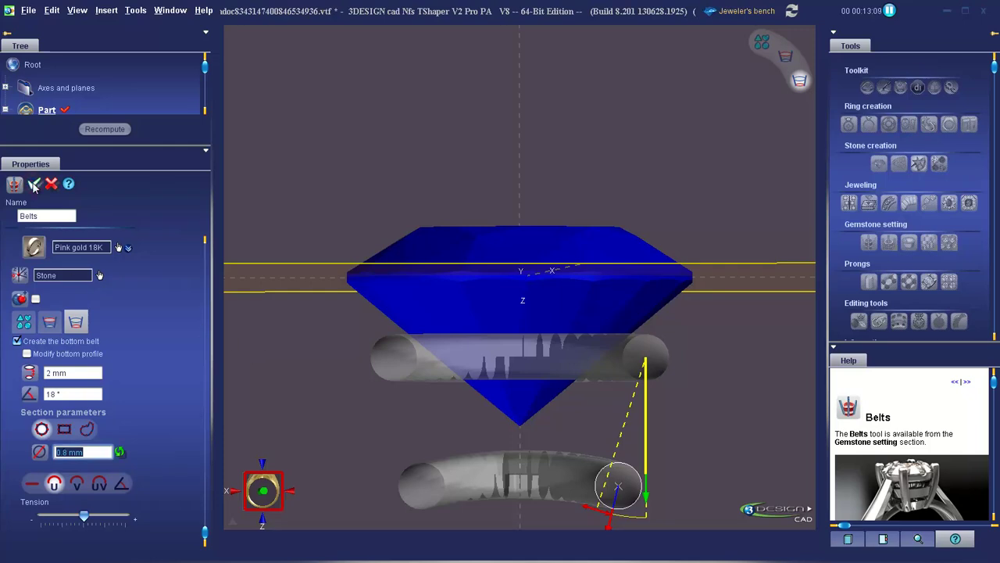
left_click(34, 185)
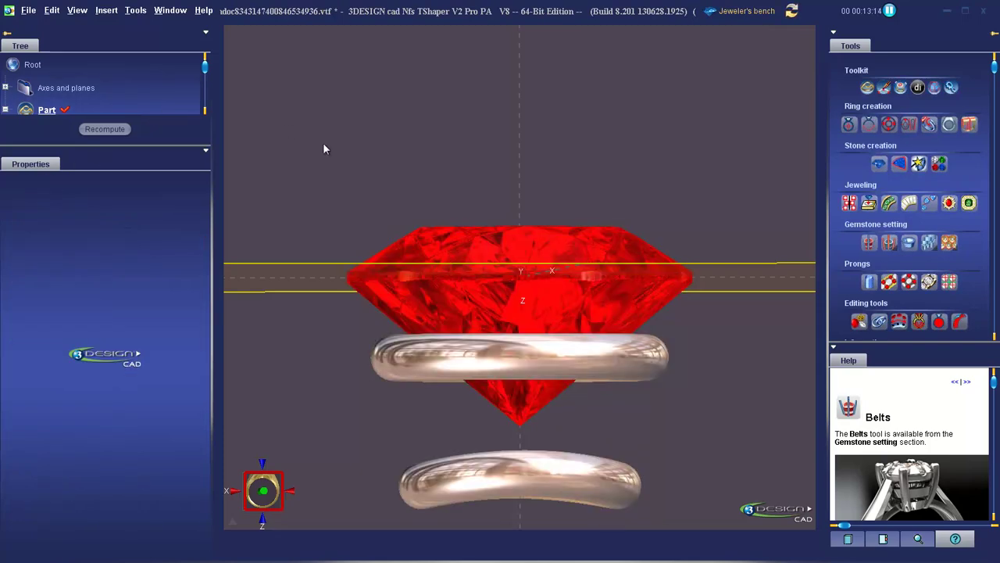
Create claws anchored on the two gallery belts with the Claws tool and show the claw parameters.
left_click(476, 292)
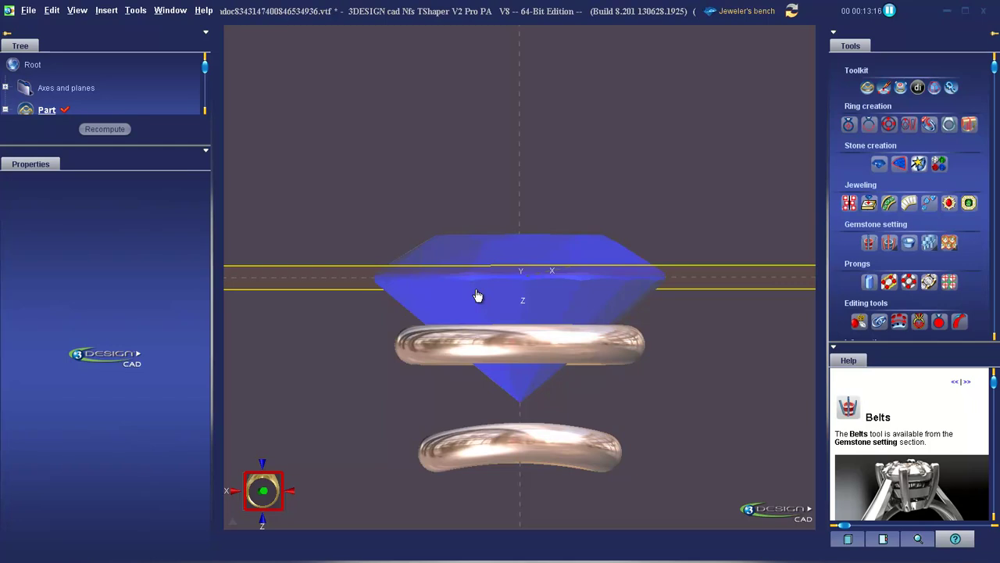
left_click(542, 345)
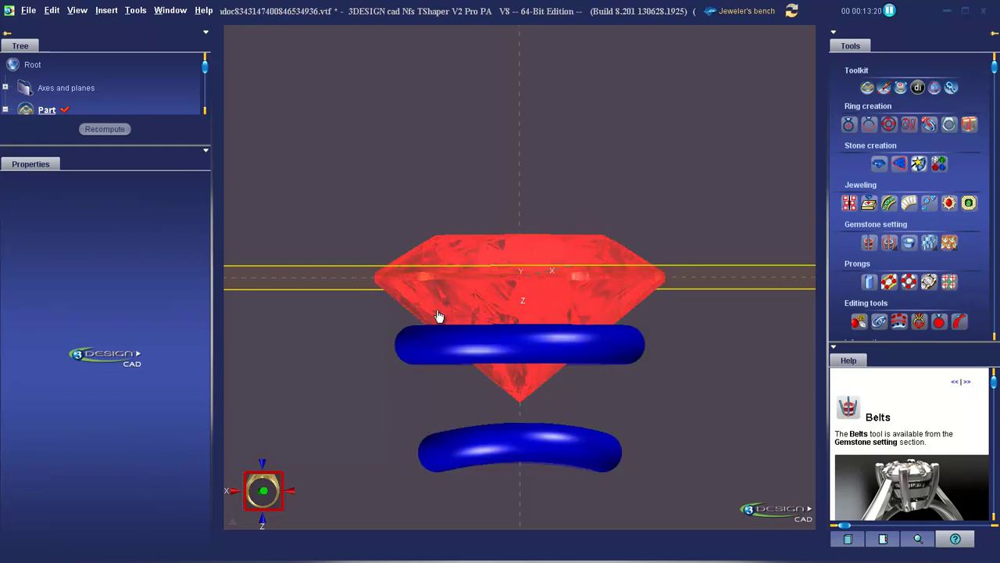
left_click(478, 491)
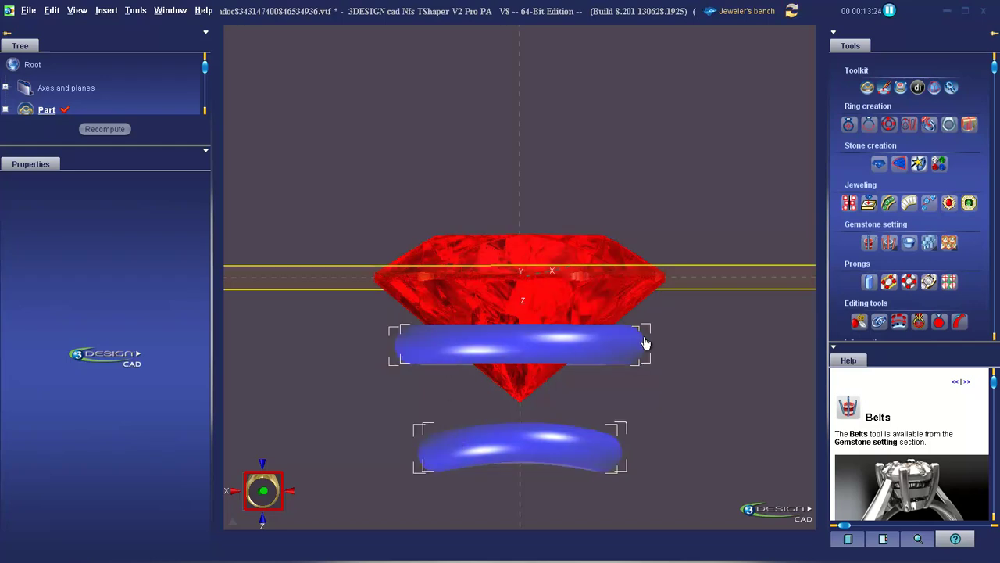
left_click(891, 244)
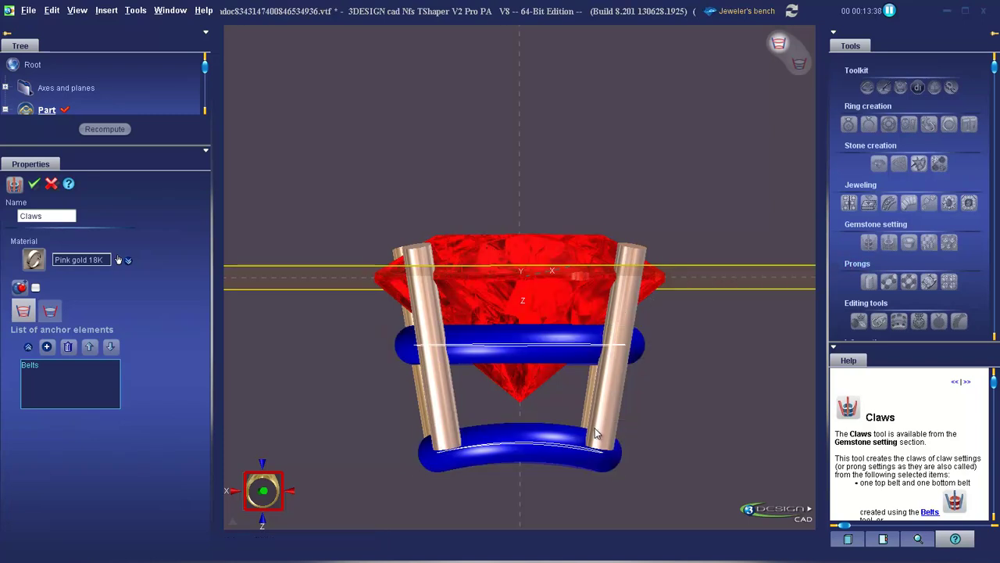
left_click(49, 312)
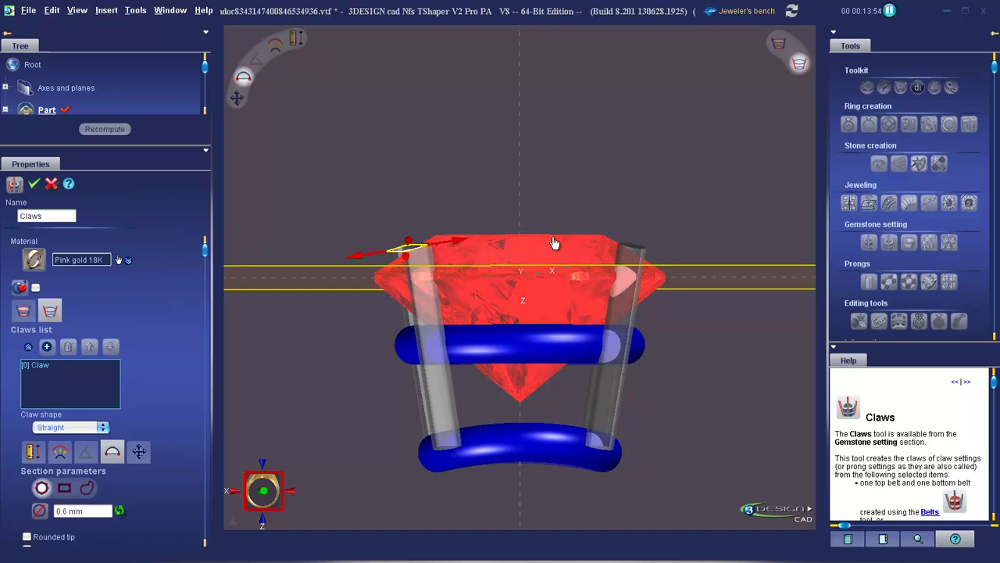
Give the claws rounded tips in their section parameters.
middle_click_drag(554, 243, 630, 243)
right_click_drag(630, 243, 617, 211)
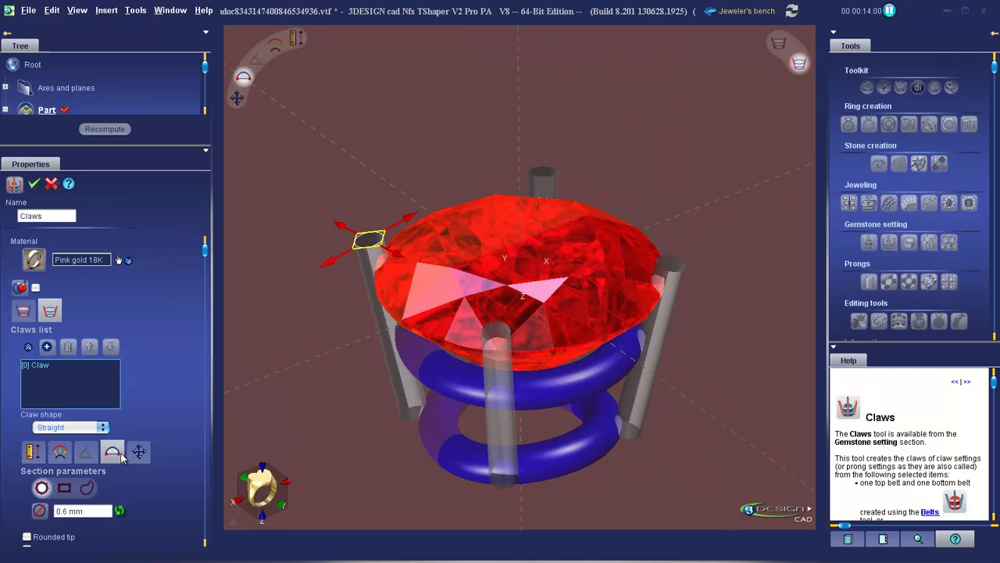
scroll(161, 488, "down", 1)
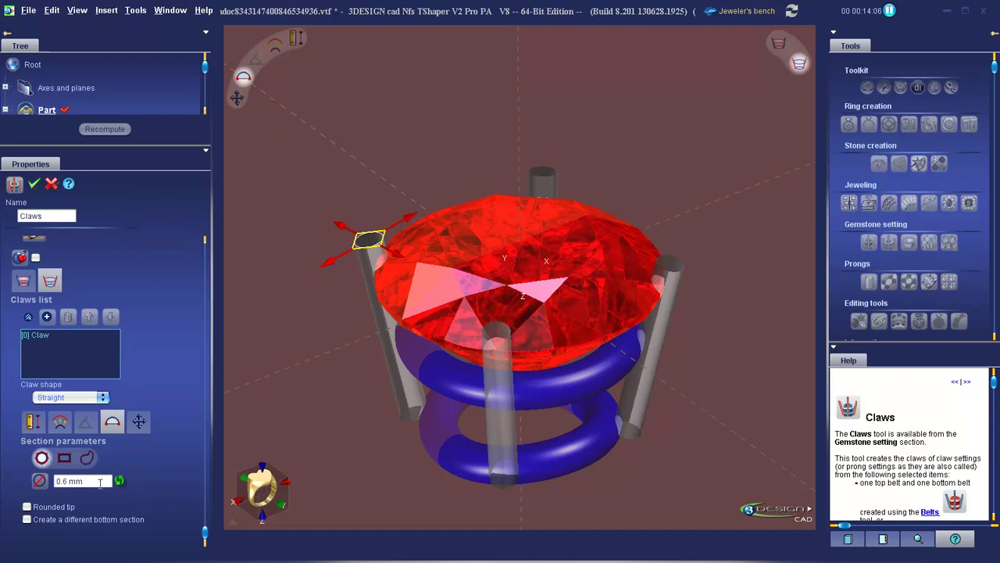
left_click_drag(108, 480, 53, 482)
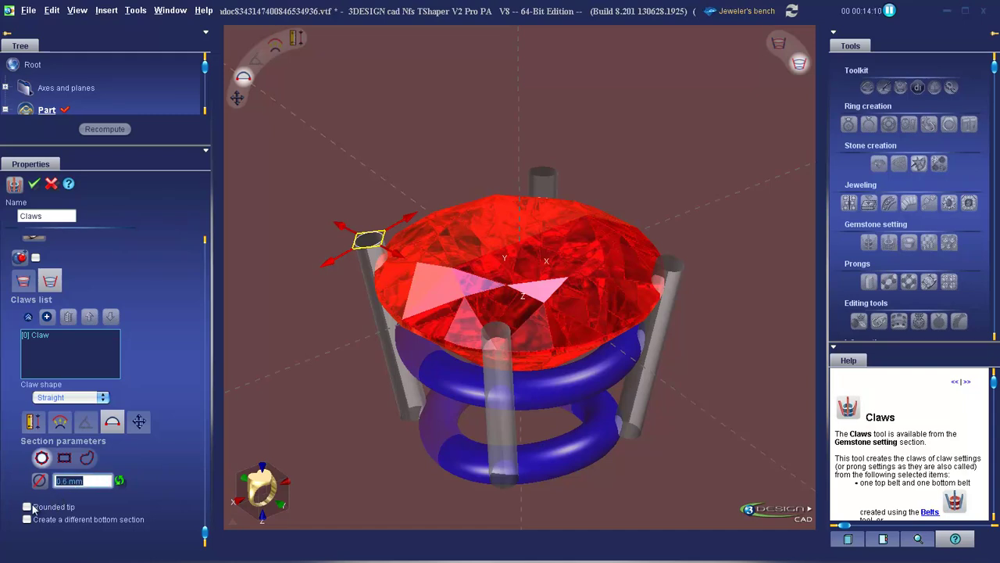
left_click(27, 507)
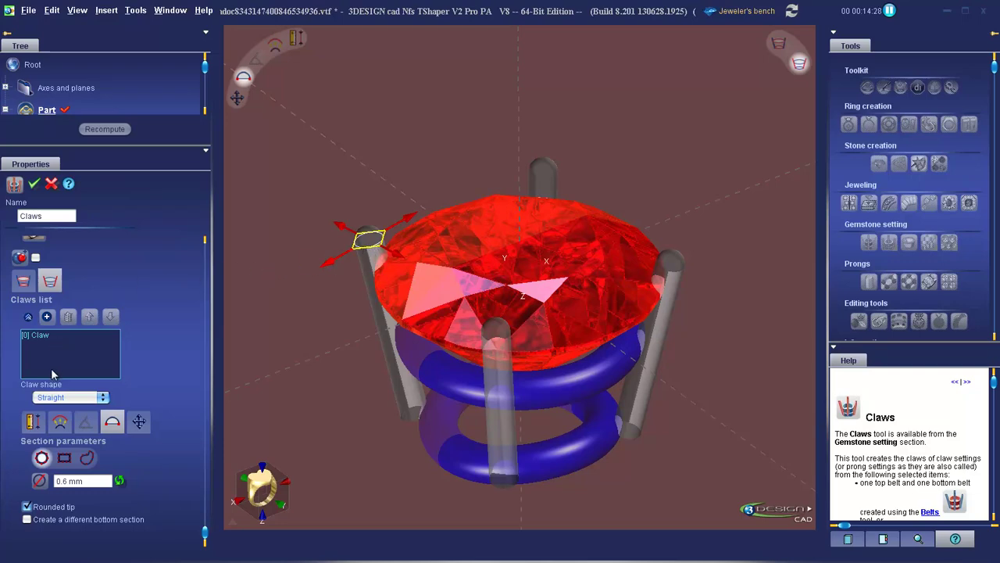
Extend the claws to a top height of about 2.14 mm and a bottom height of about 0.17 mm.
left_click(33, 421)
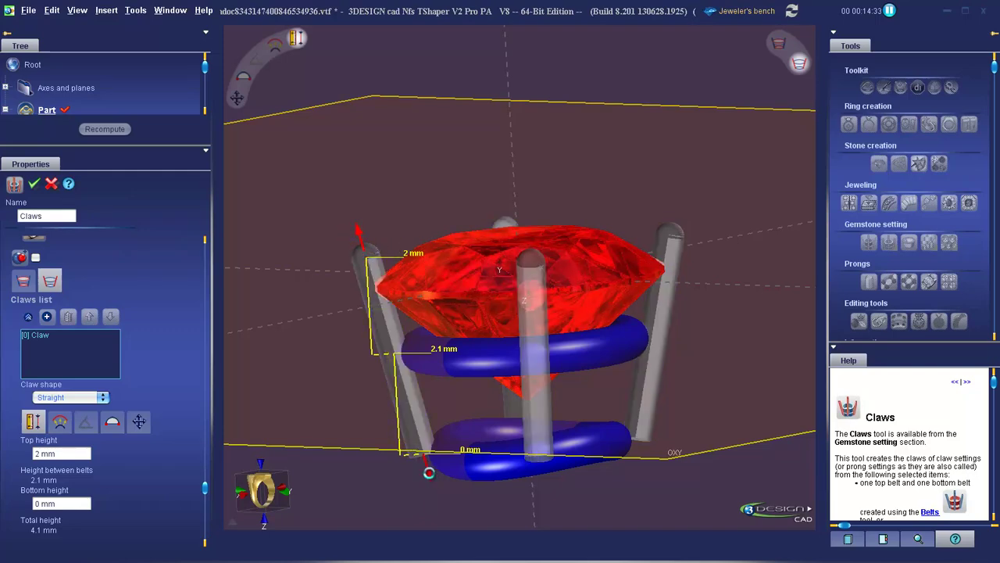
left_click_drag(429, 472, 428, 478)
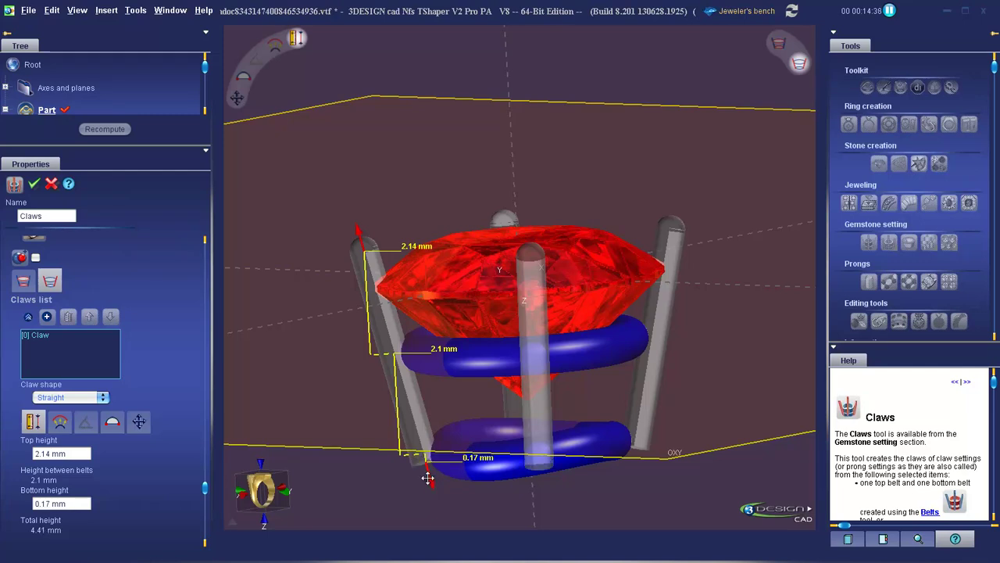
left_click(83, 457)
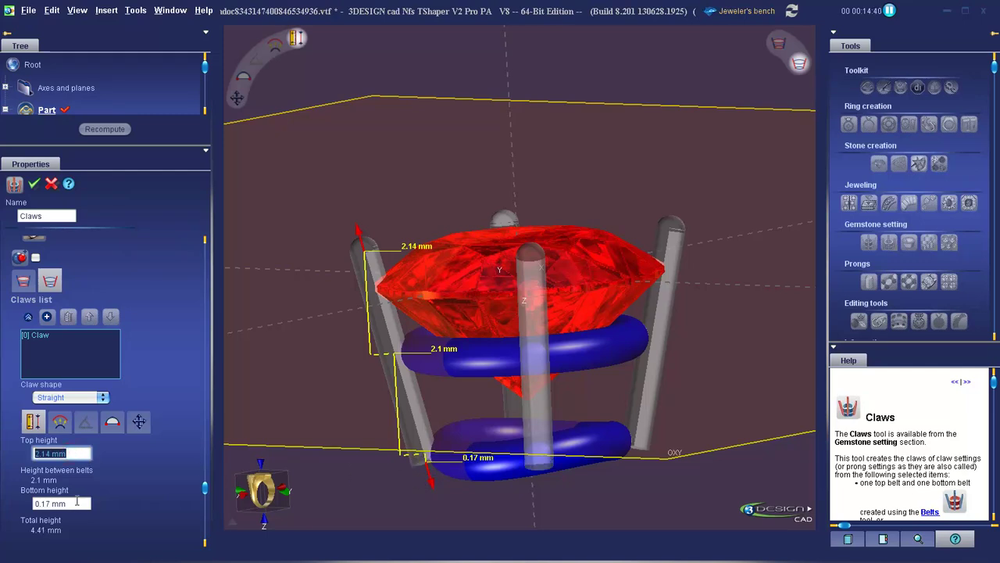
left_click(76, 502)
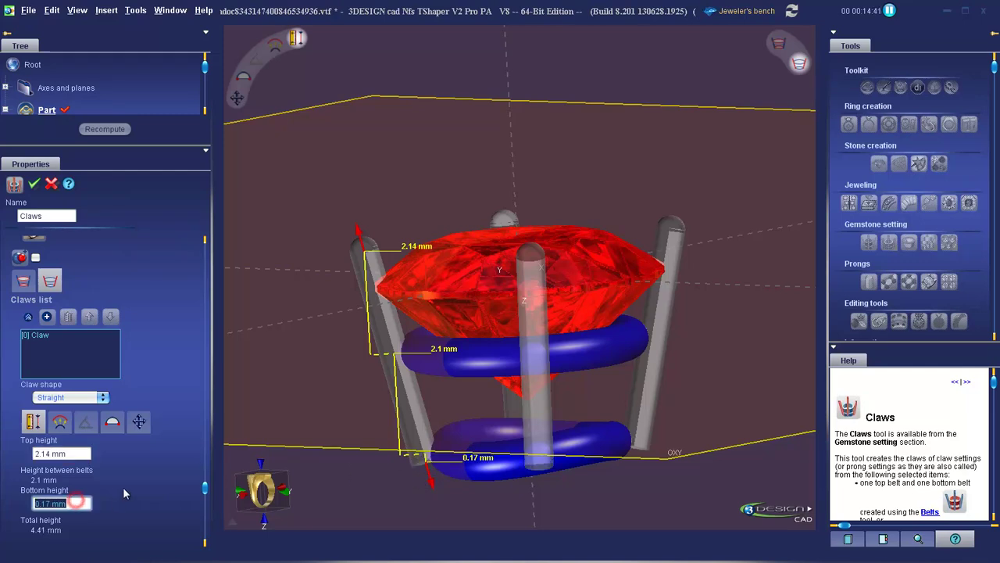
Adjust the claws' offsets to about 0.4 from the top belt and about 0.06 from the bottom belt.
left_click(59, 427)
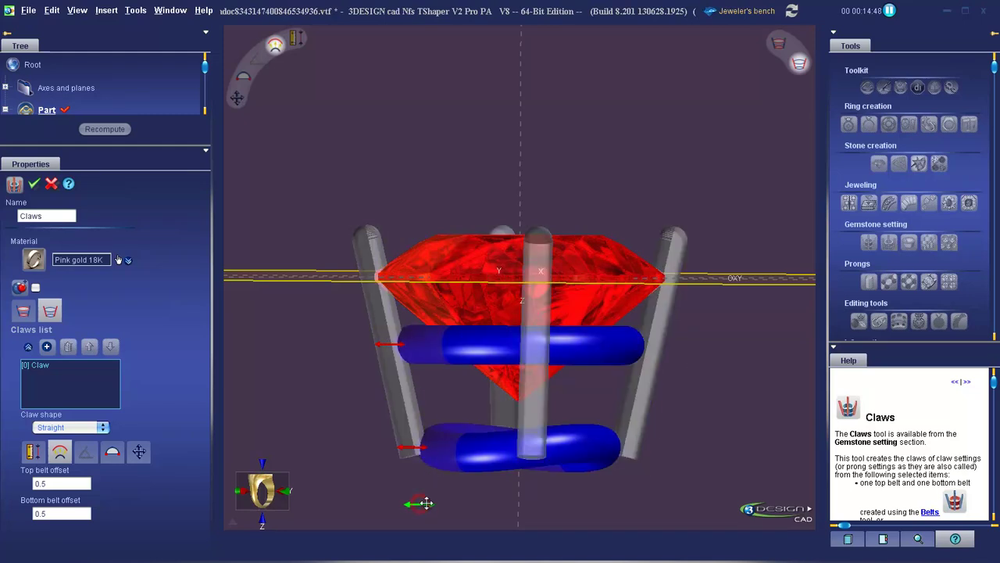
left_click_drag(426, 503, 435, 508)
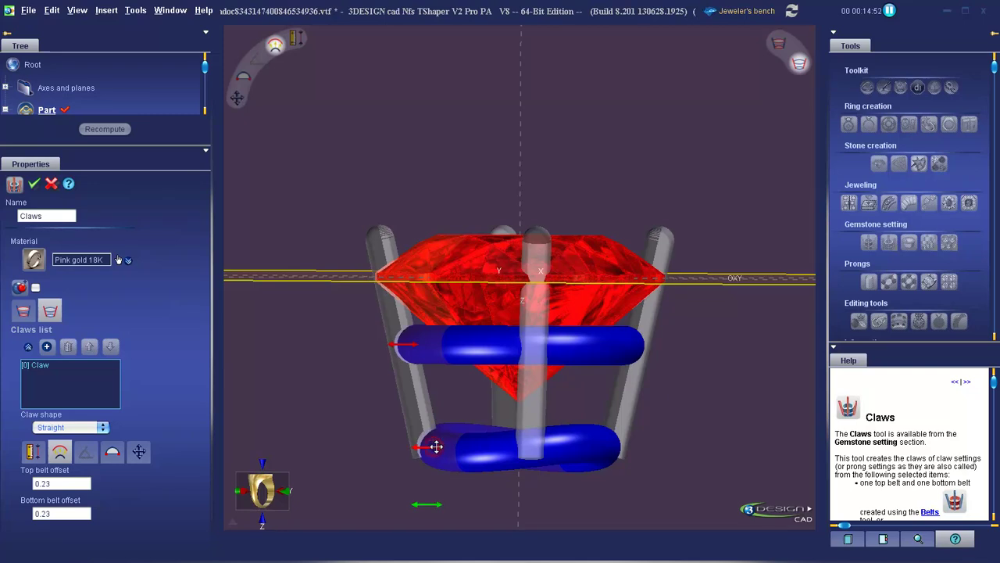
left_click_drag(439, 446, 443, 450)
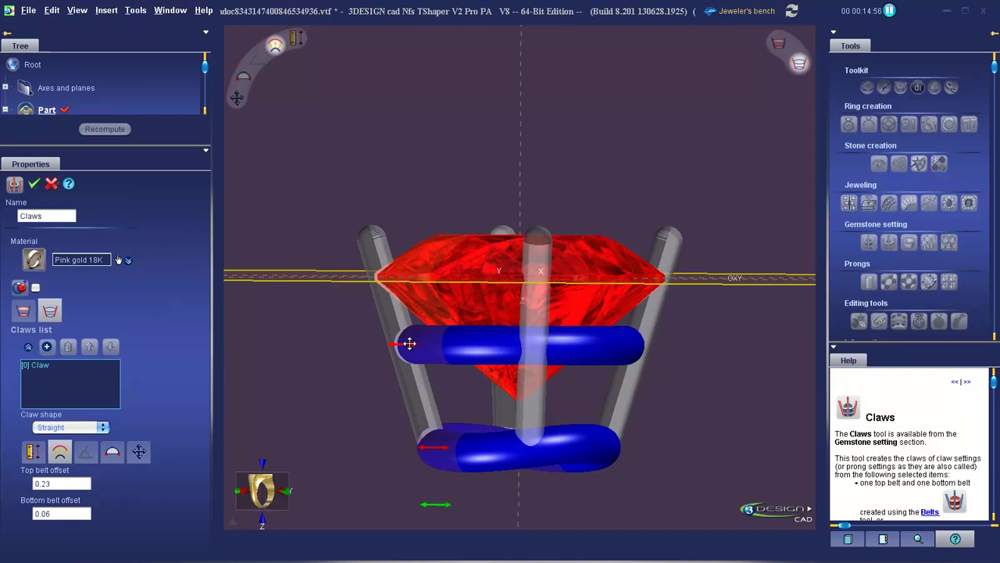
left_click_drag(401, 342, 403, 349)
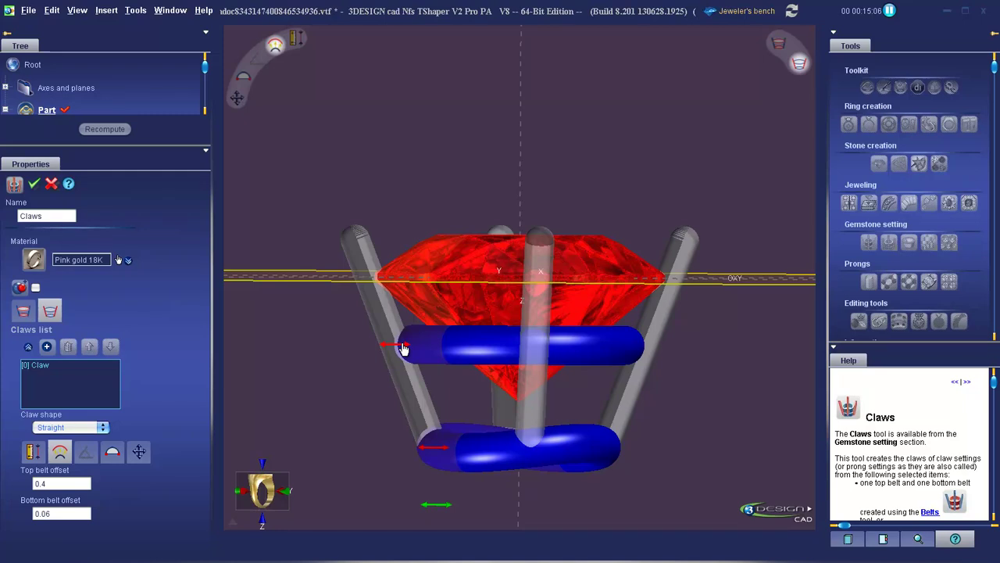
Try several free positions for the mirrored claws along the belt and return them to their original spot.
left_click(139, 453)
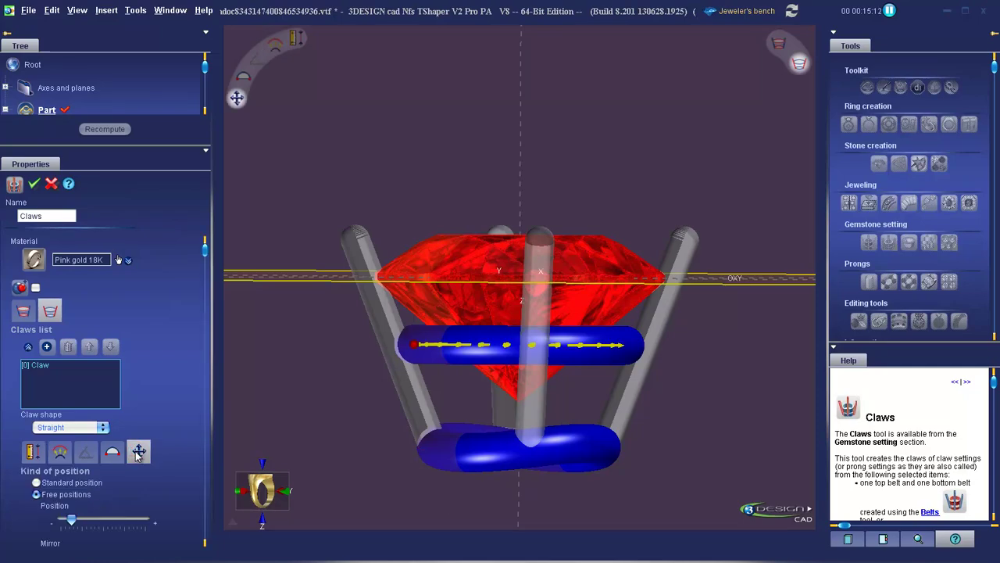
middle_click_drag(486, 212, 623, 254)
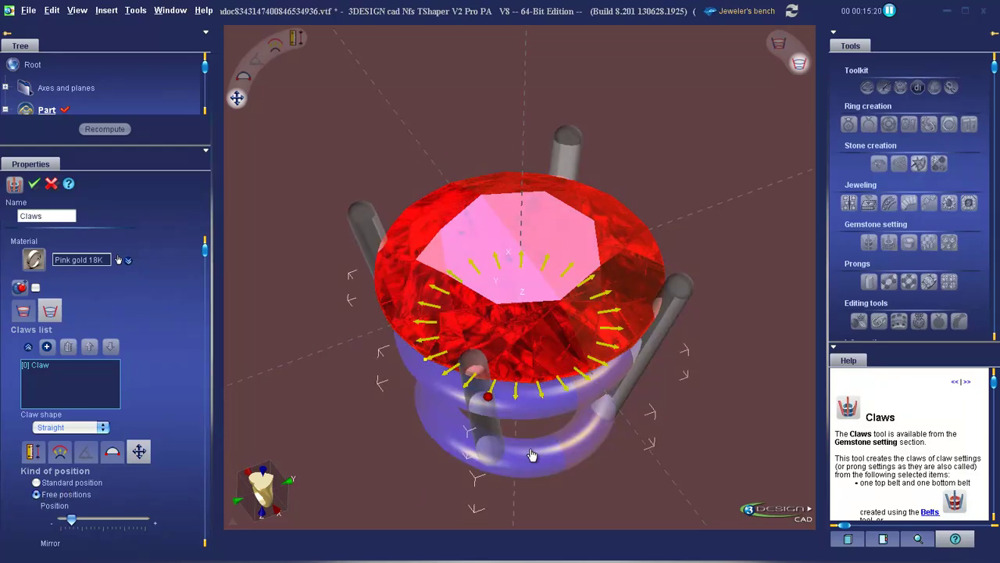
left_click(515, 392)
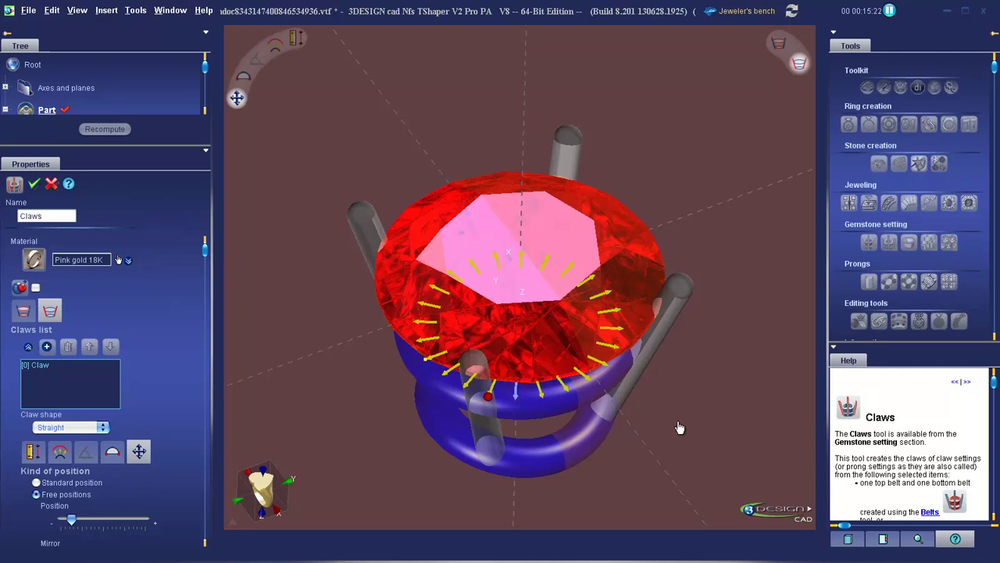
left_click(563, 385)
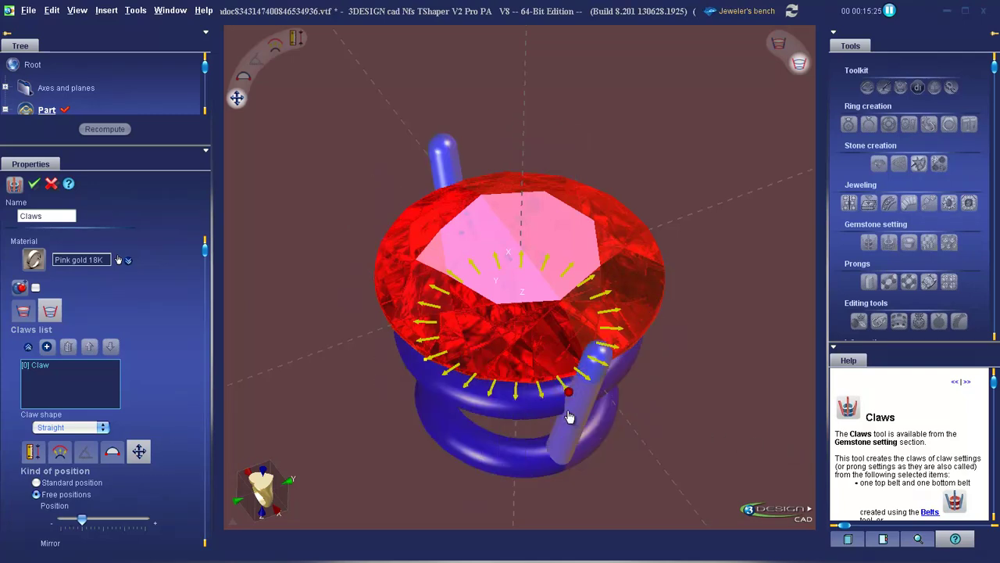
left_click(540, 394)
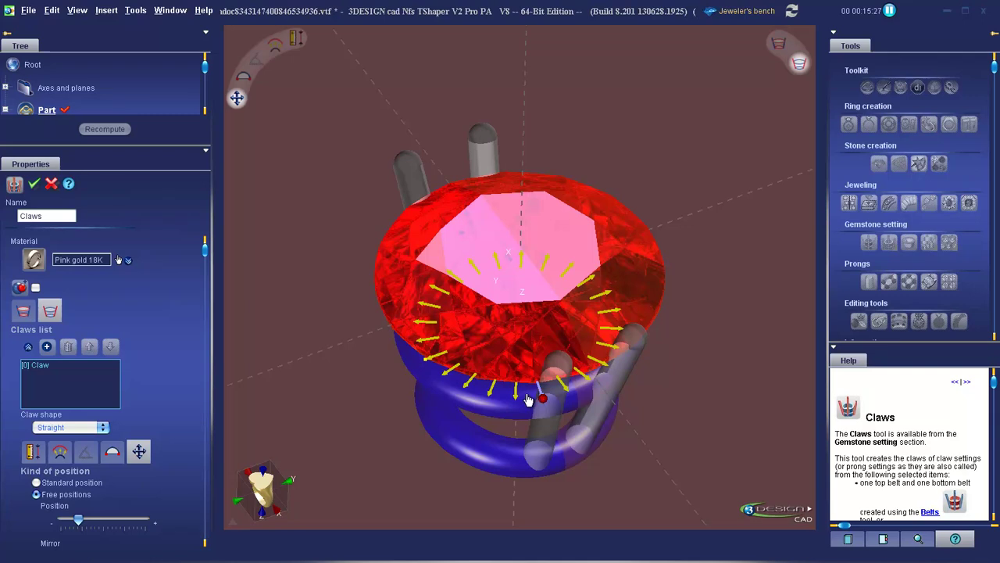
left_click(489, 395)
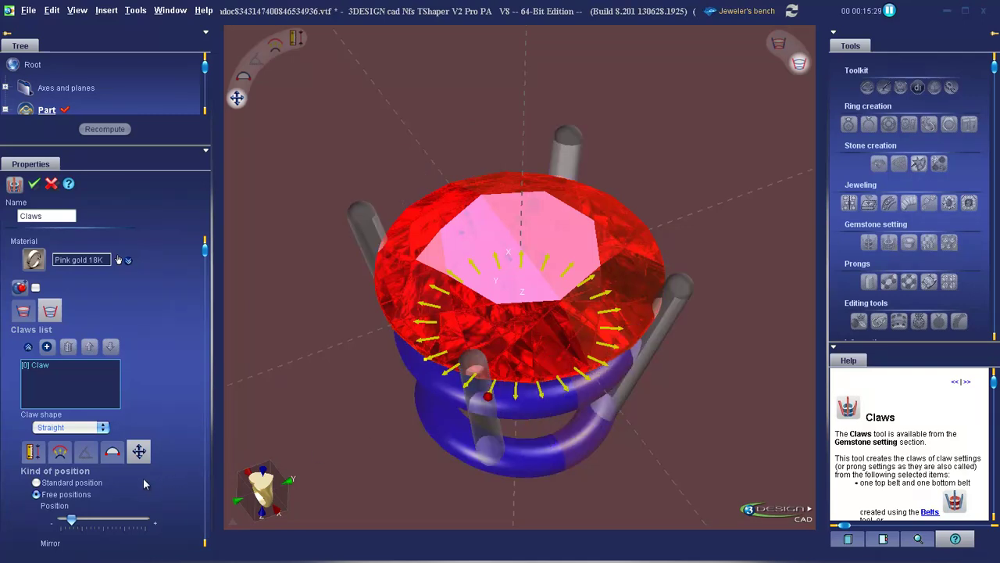
Try the vertical plane, horizontal plane, combined planes and central axis mirror options for the claws, and reposition the claw pair along the belt.
scroll(145, 483, "down", 1)
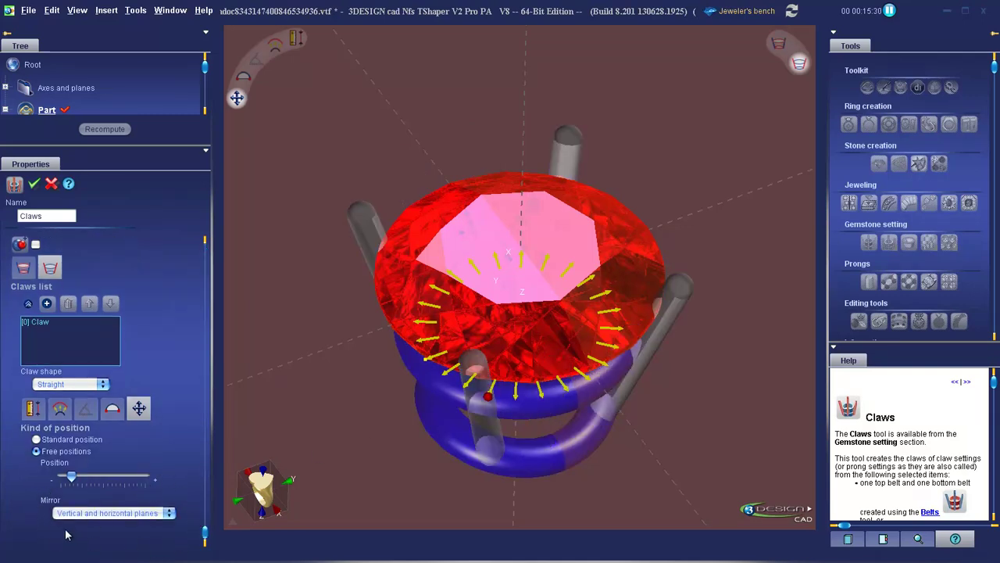
left_click(151, 513)
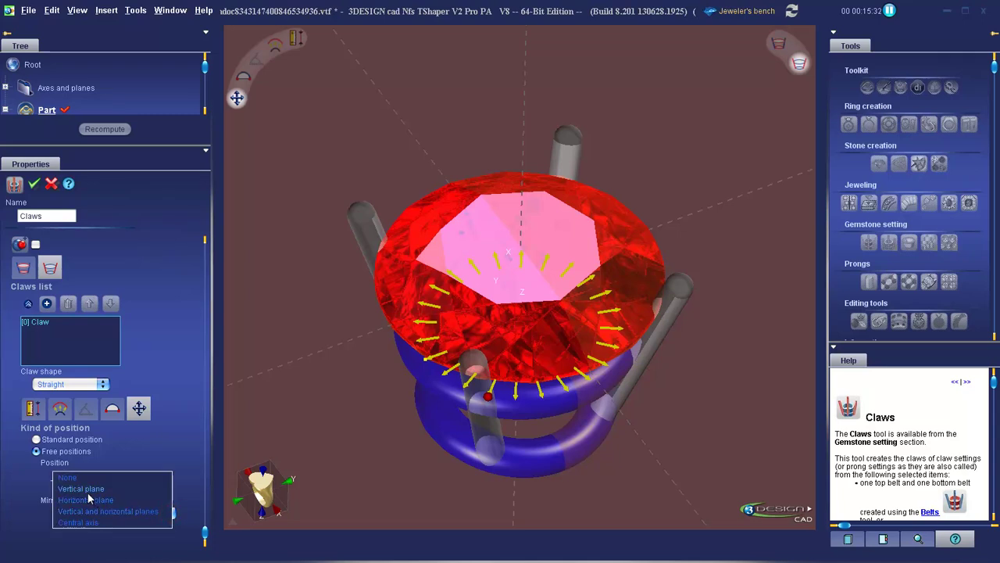
left_click(88, 489)
left_click(165, 513)
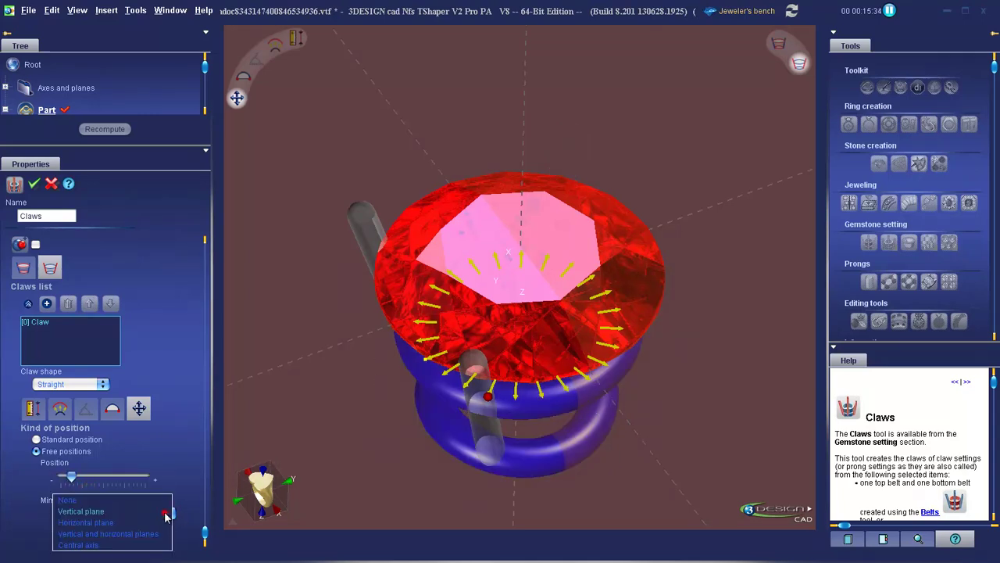
left_click(101, 523)
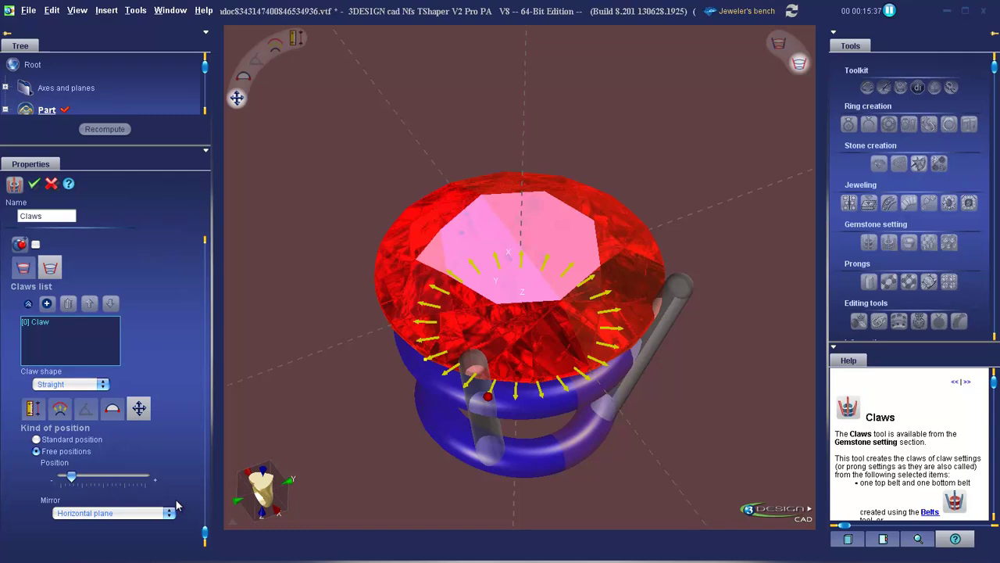
left_click(170, 514)
left_click(144, 523)
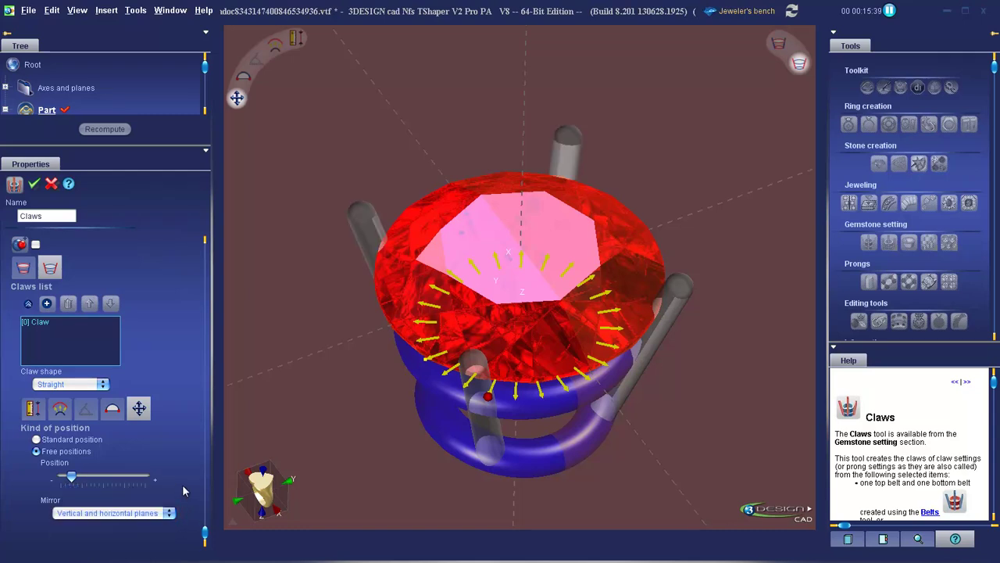
left_click(171, 514)
left_click(117, 530)
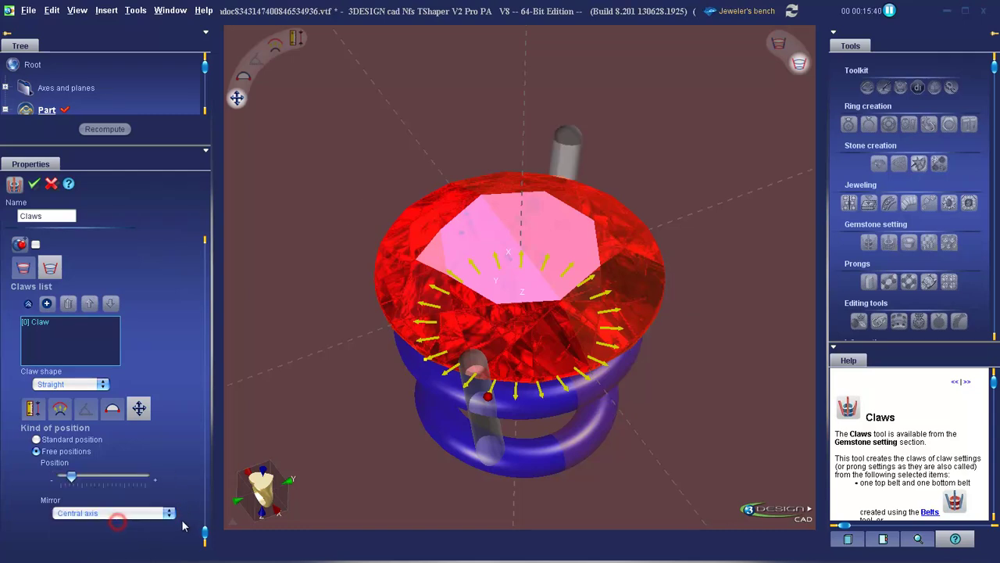
left_click(567, 389)
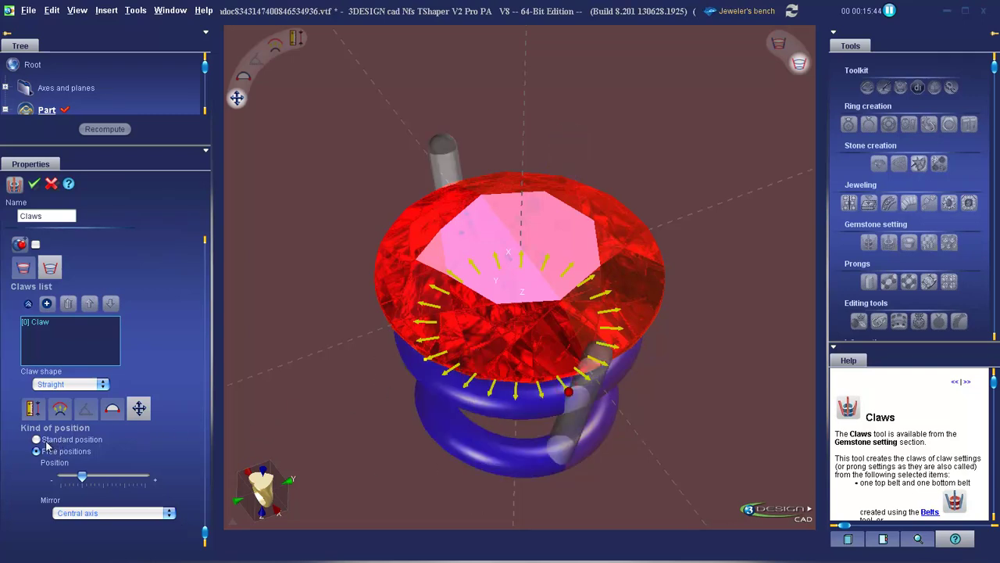
Distribute six claws around the stone using the standard position and validate the claws.
left_click(36, 441)
left_click(100, 503)
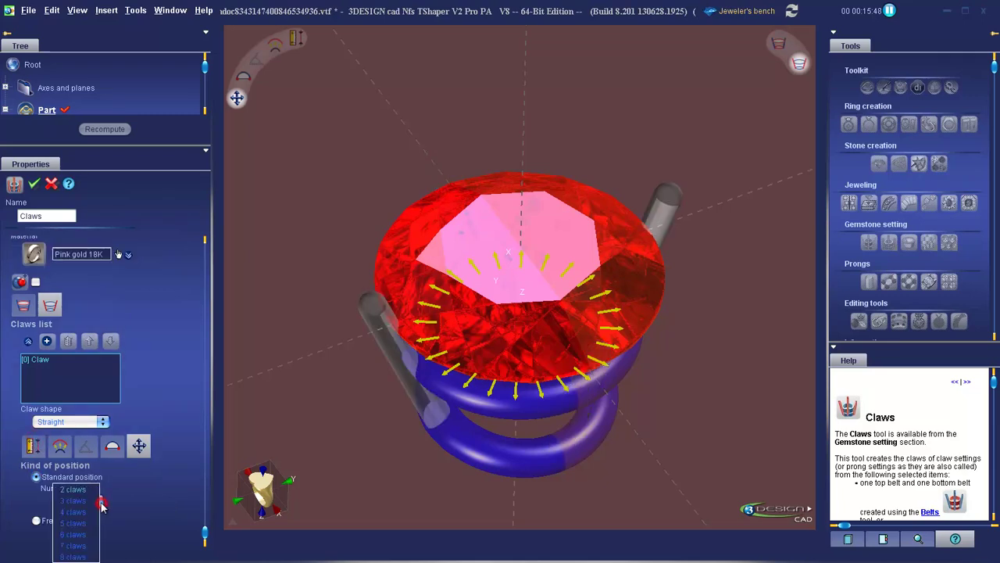
left_click(80, 510)
left_click(99, 503)
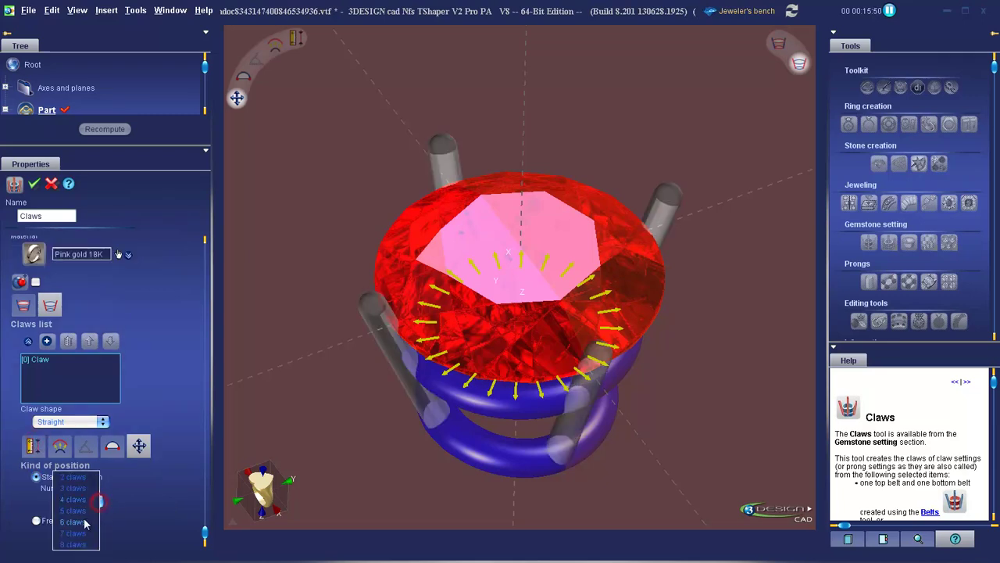
left_click(74, 521)
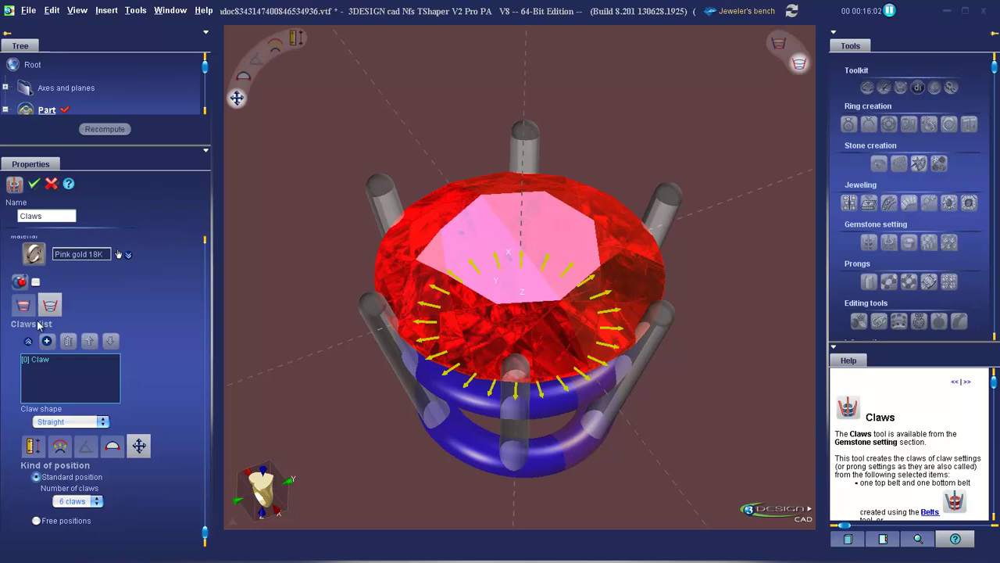
left_click(33, 184)
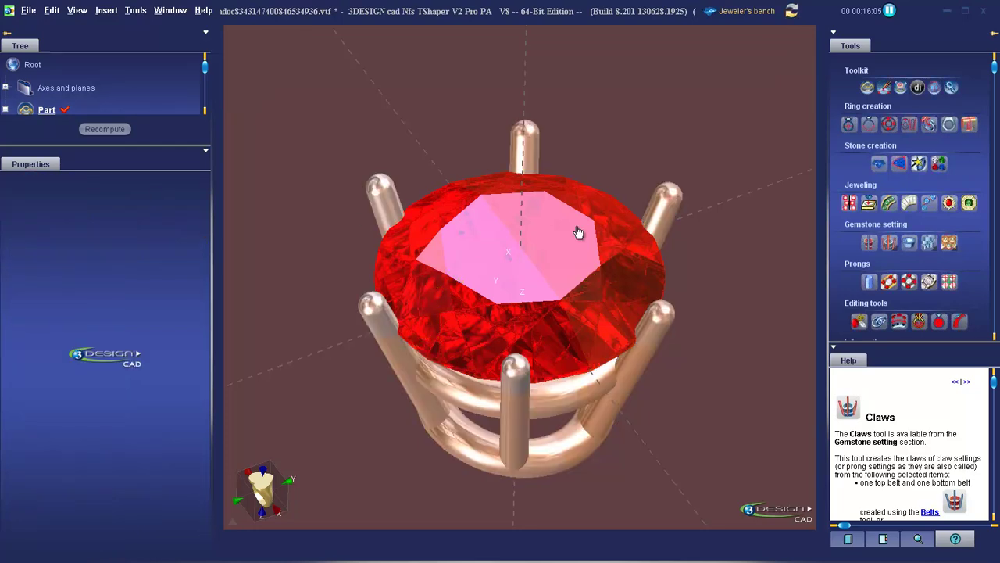
middle_click_drag(554, 466, 428, 335)
middle_click_drag(662, 242, 363, 397)
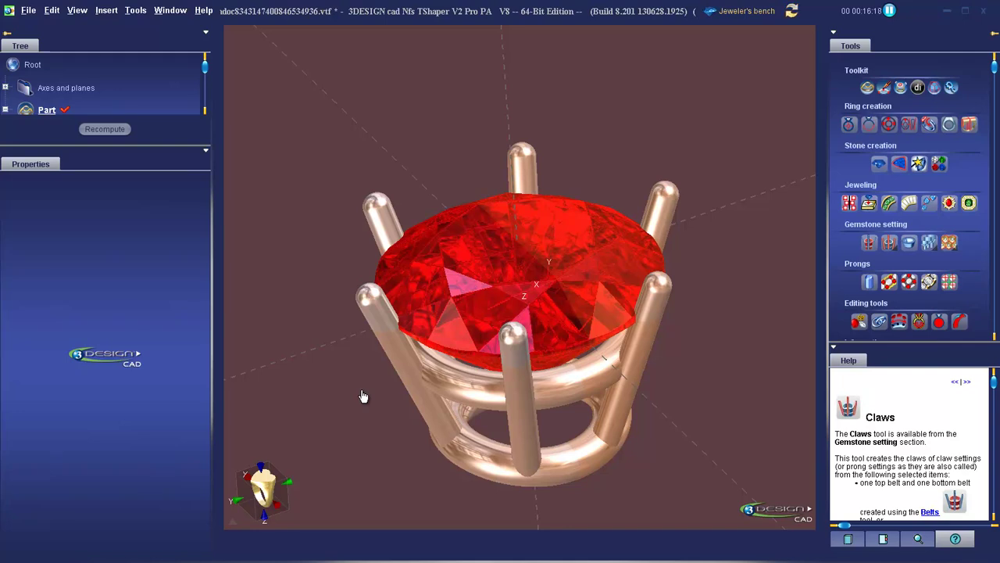
Try the Curved shape on the claws with a top belt angle of 37.64° and a top angle of -53.69°.
key("ctrl+a")
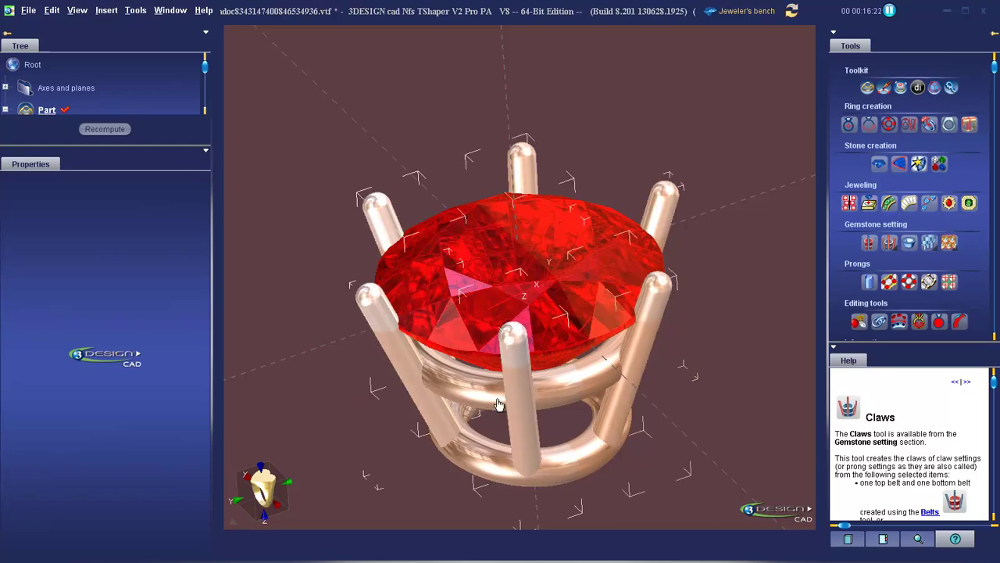
left_click(518, 386)
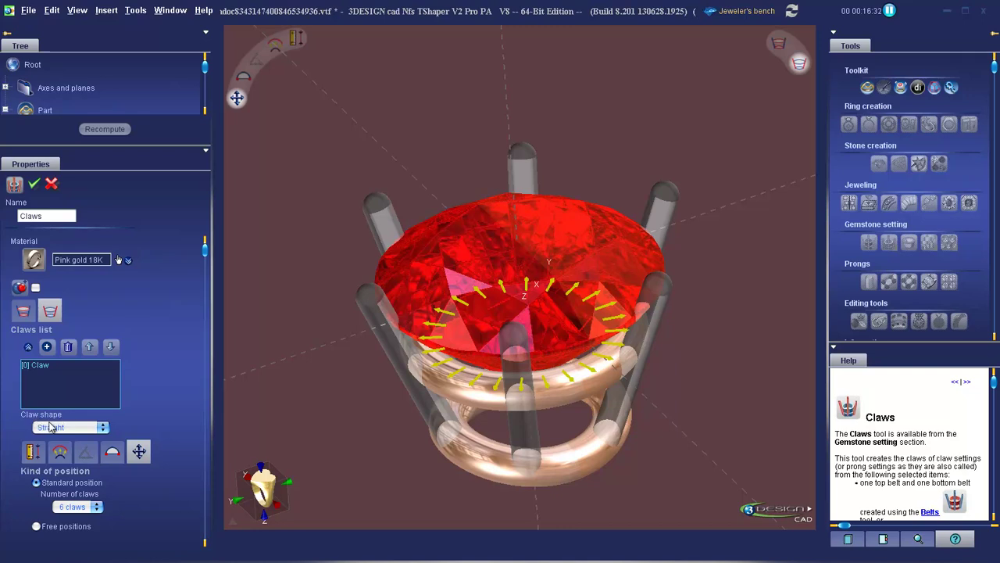
left_click(109, 429)
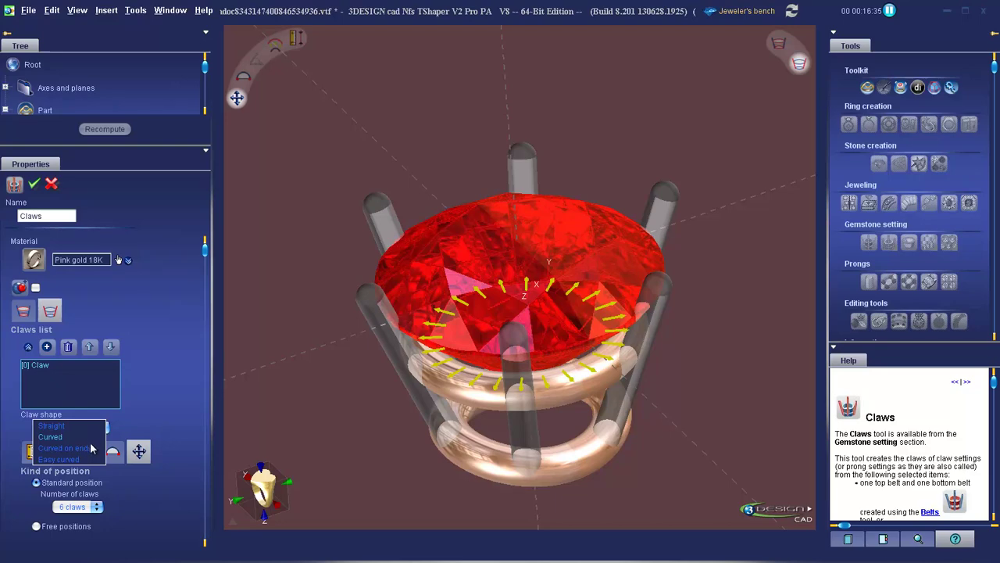
left_click(88, 437)
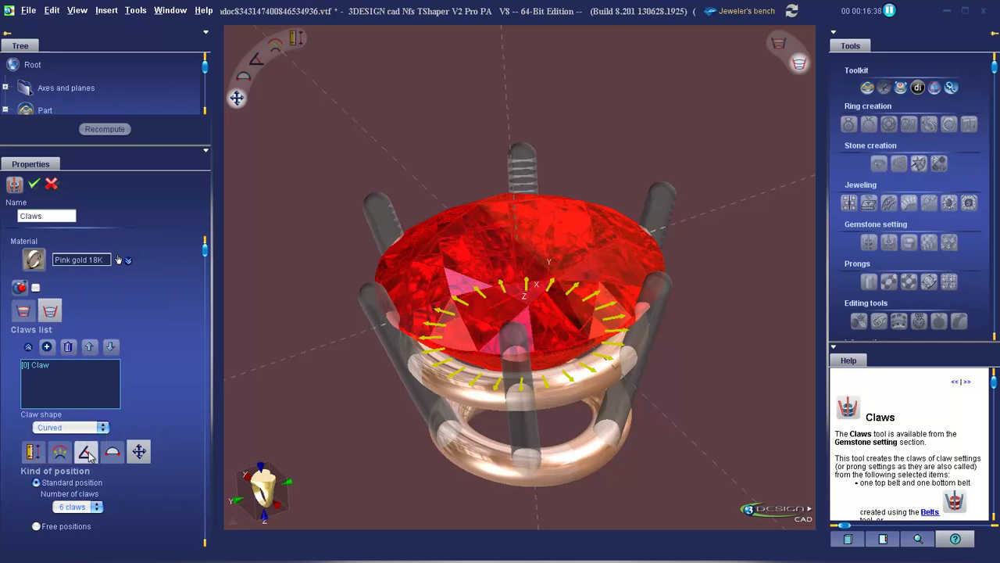
left_click(87, 452)
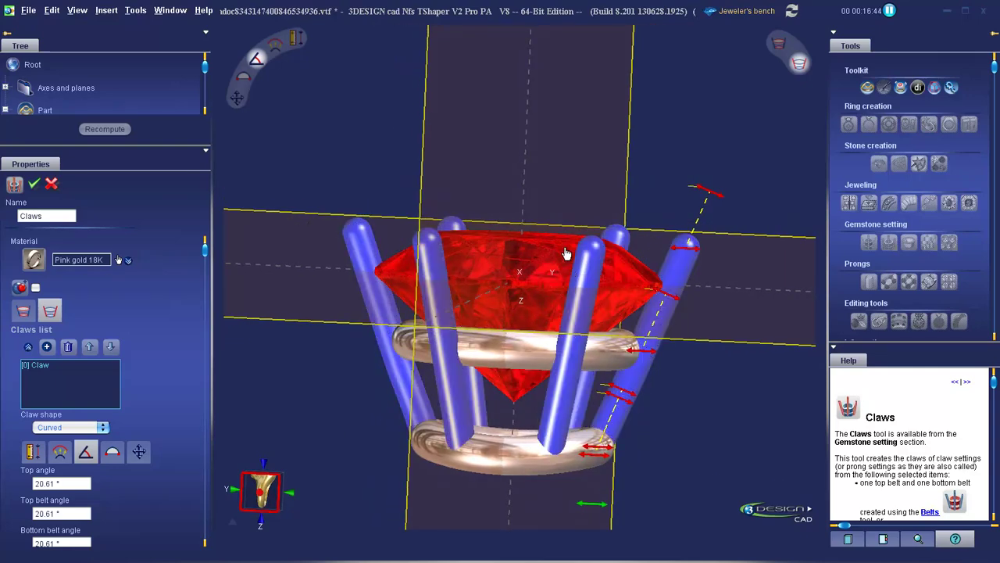
left_click_drag(519, 164, 757, 501)
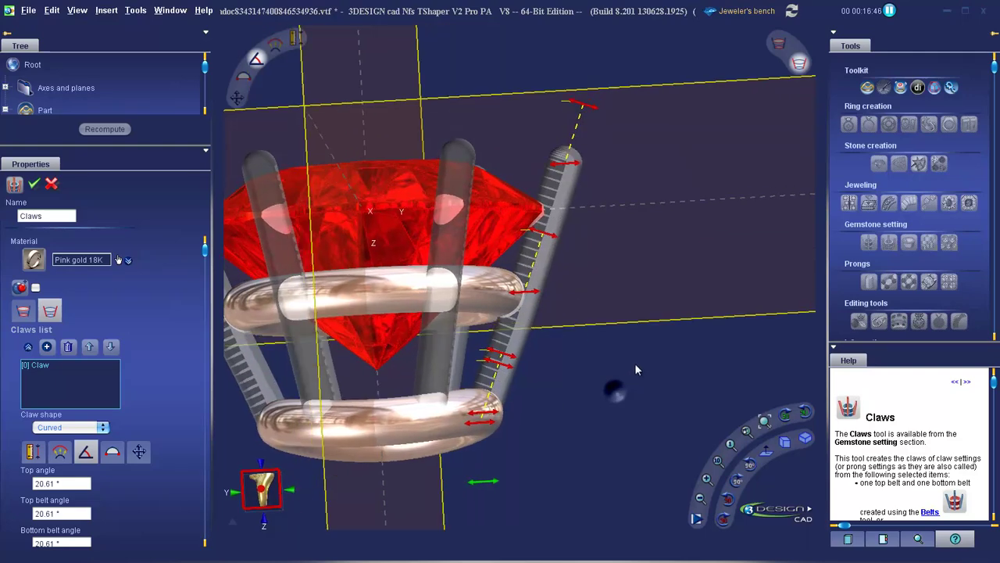
left_click_drag(547, 245, 579, 160)
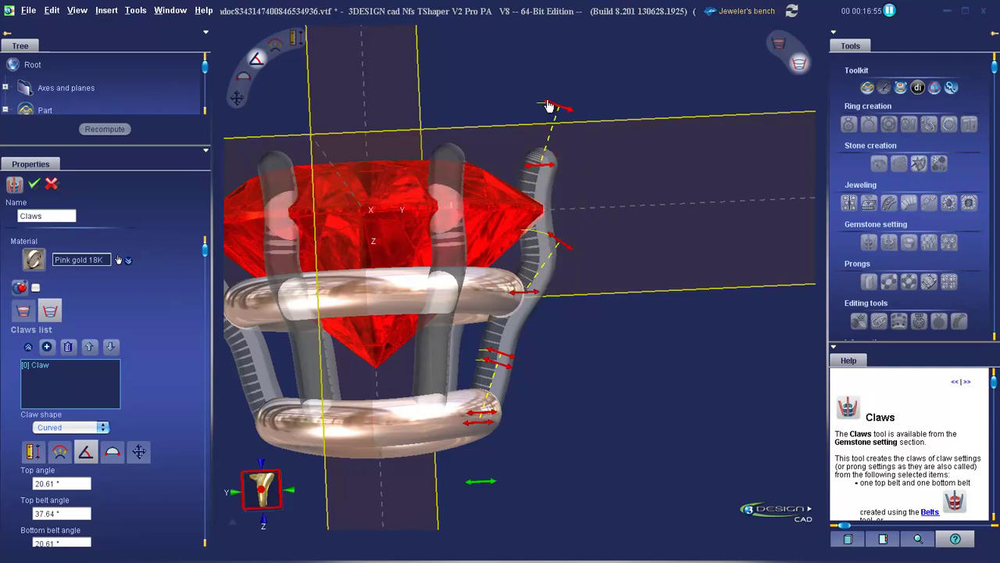
left_click_drag(547, 104, 496, 139)
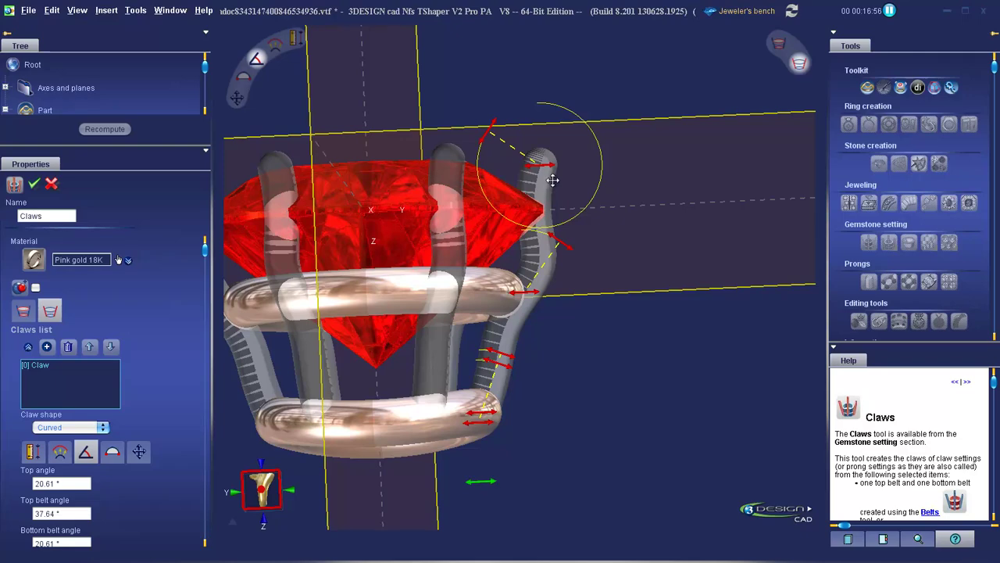
left_click_drag(552, 166, 548, 166)
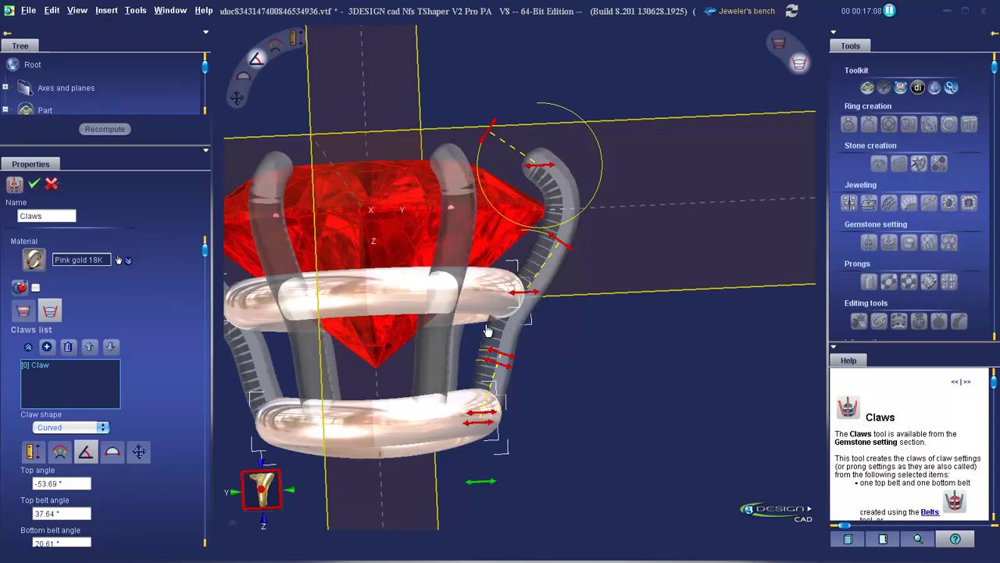
Try the Curved on ends claw shape with a wider top belt offset and a 71.03° bottom angle, and discard the claw edits.
left_click(103, 428)
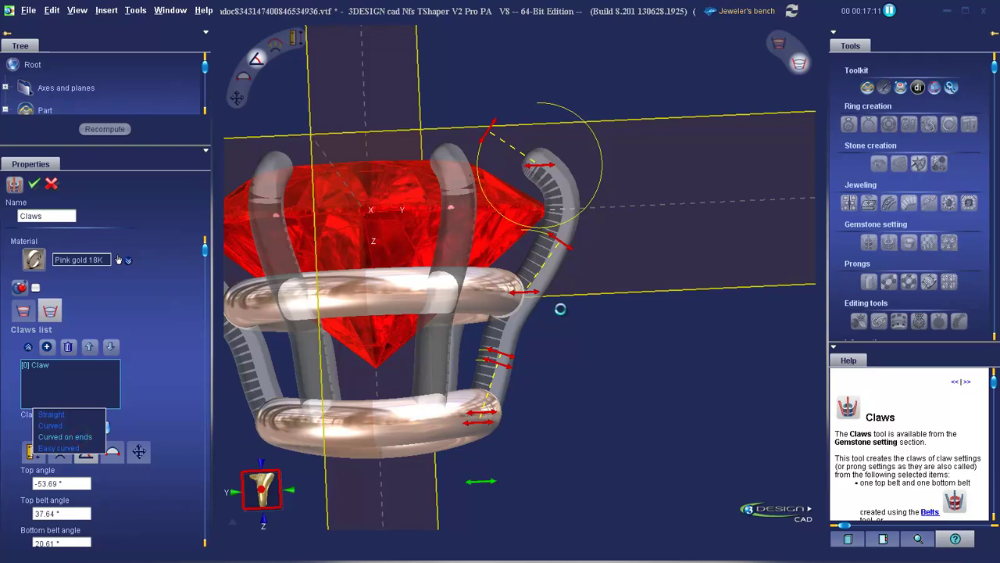
key("Return")
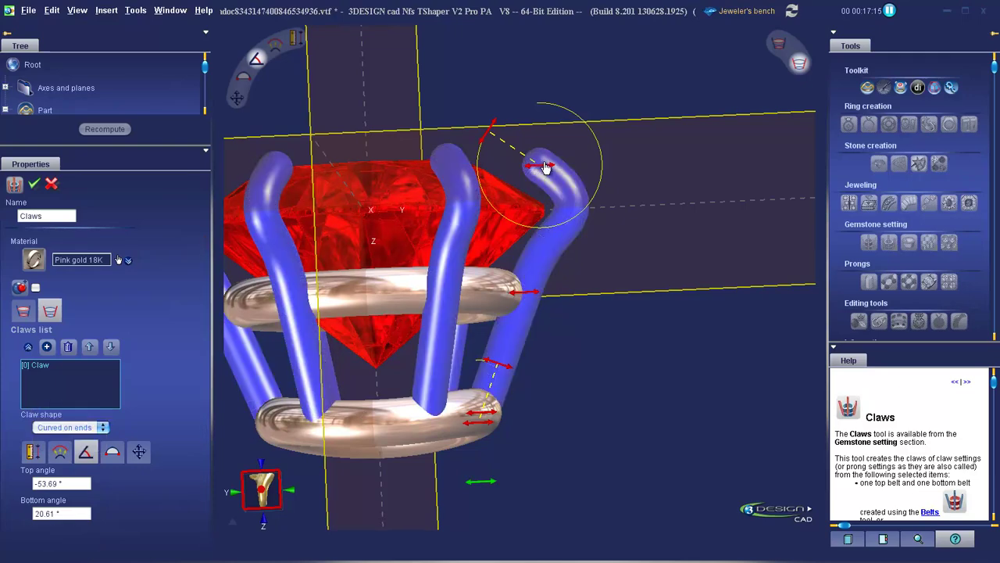
left_click_drag(536, 293, 566, 290)
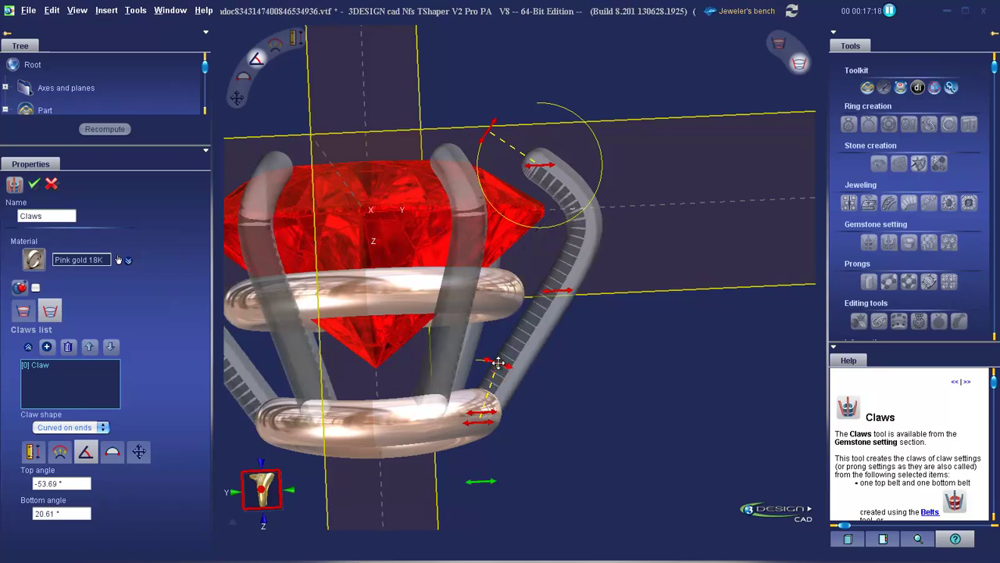
left_click_drag(498, 363, 535, 401)
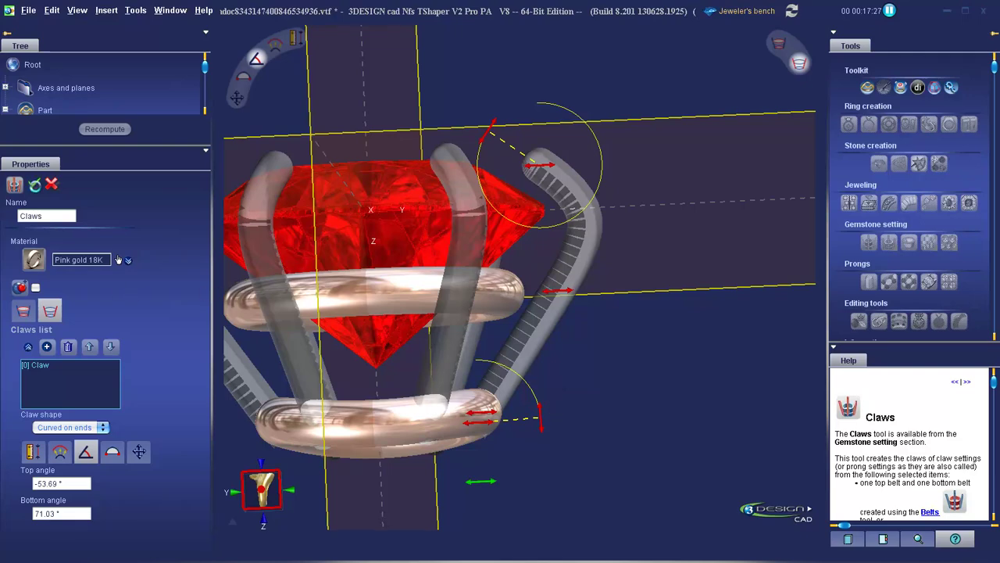
left_click(52, 183)
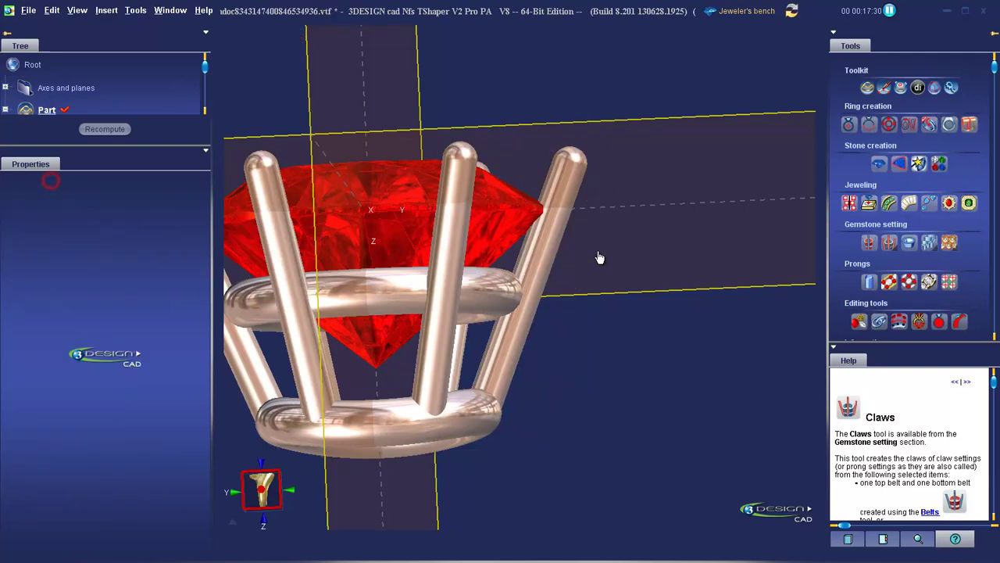
right_click(446, 297)
left_click(482, 304)
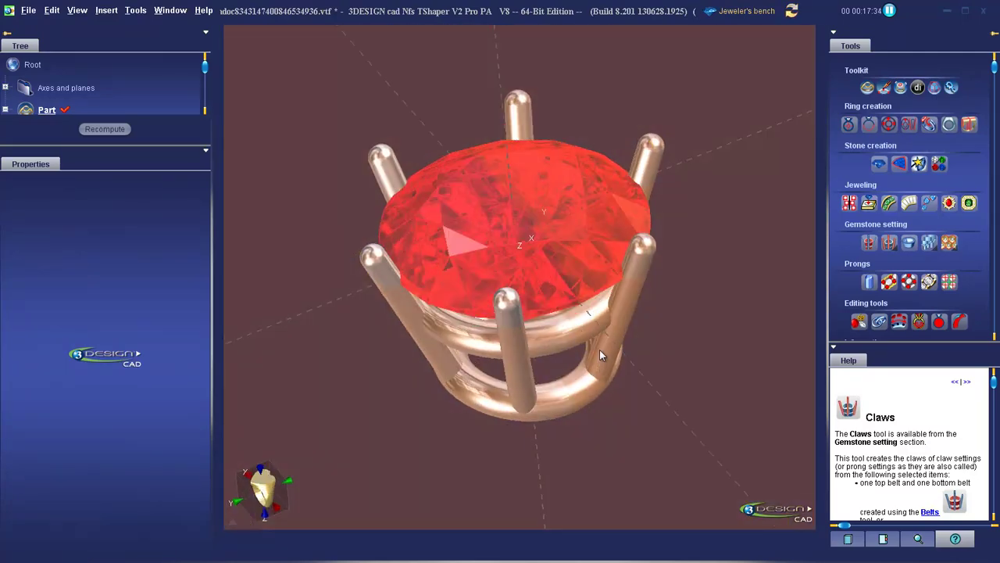
key("super")
left_click(401, 554)
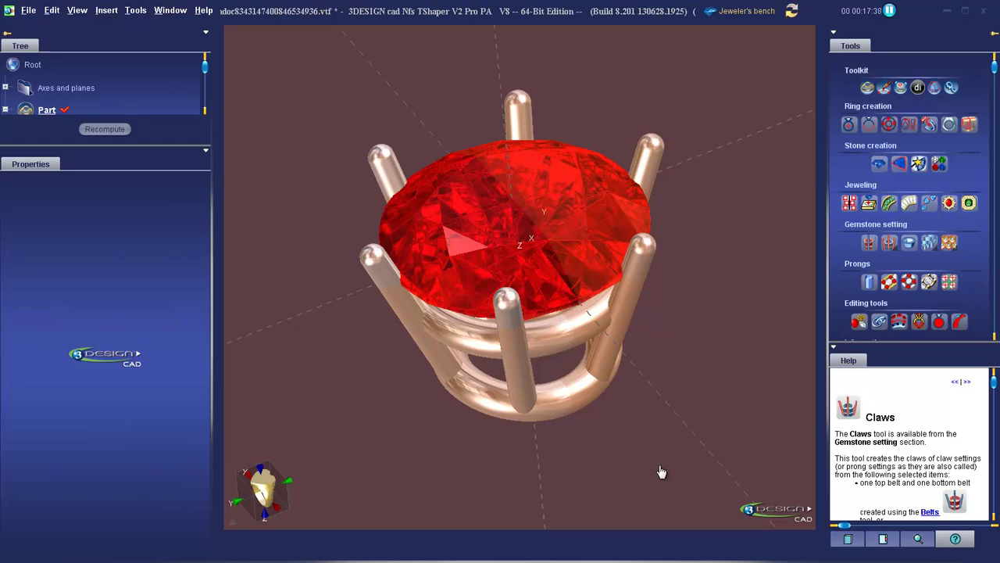
middle_click_drag(512, 313, 528, 277)
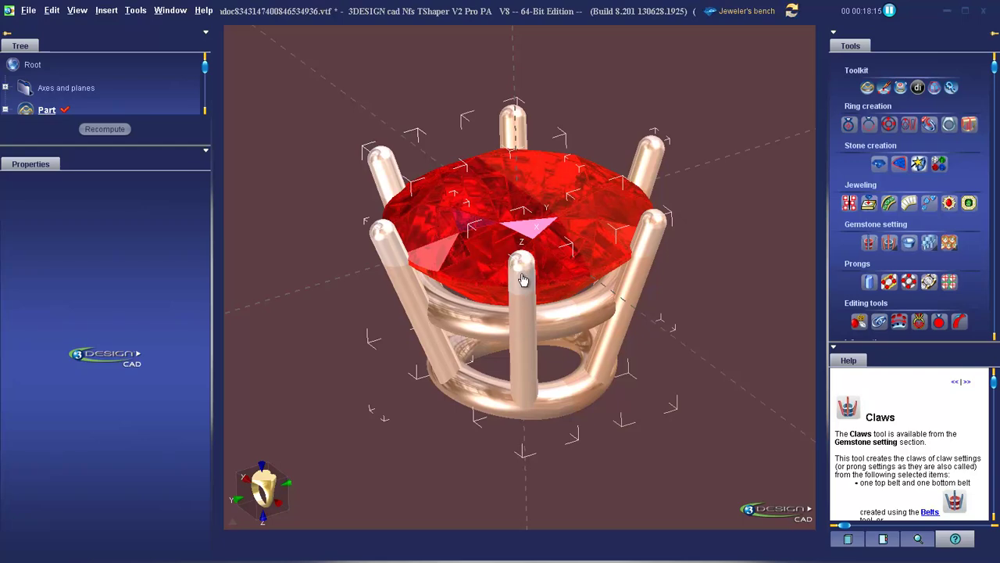
Try the Curved shape on the claws with a top angle of -54.43° and a top belt angle of -5.41°, shifting them toward the top belt.
left_click(527, 286)
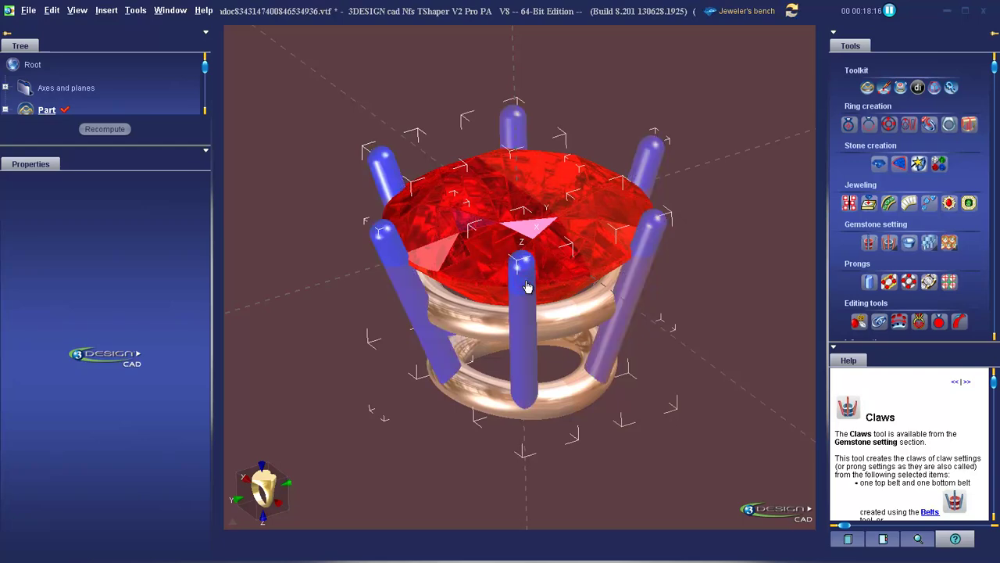
double_click(526, 286)
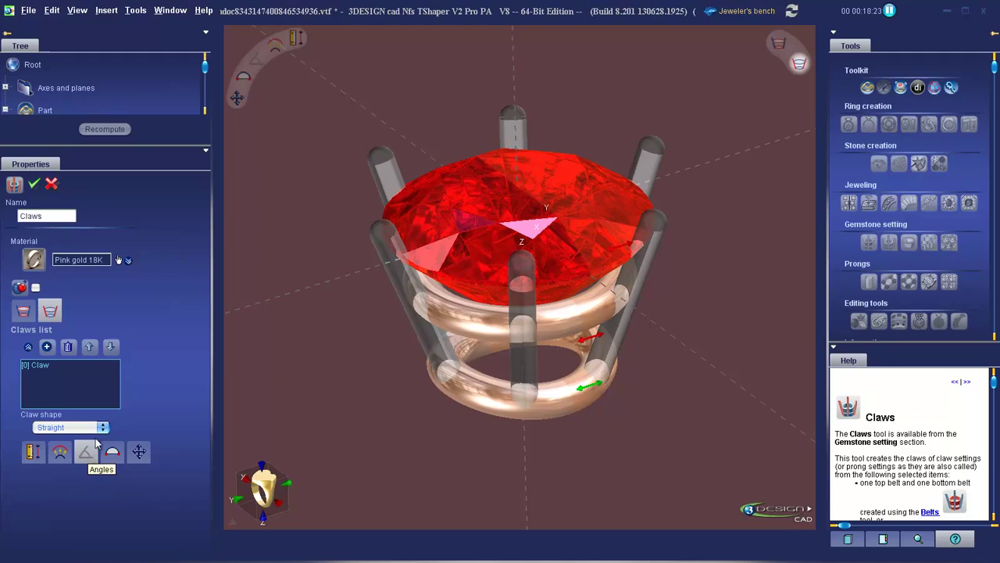
left_click(86, 453)
left_click(103, 427)
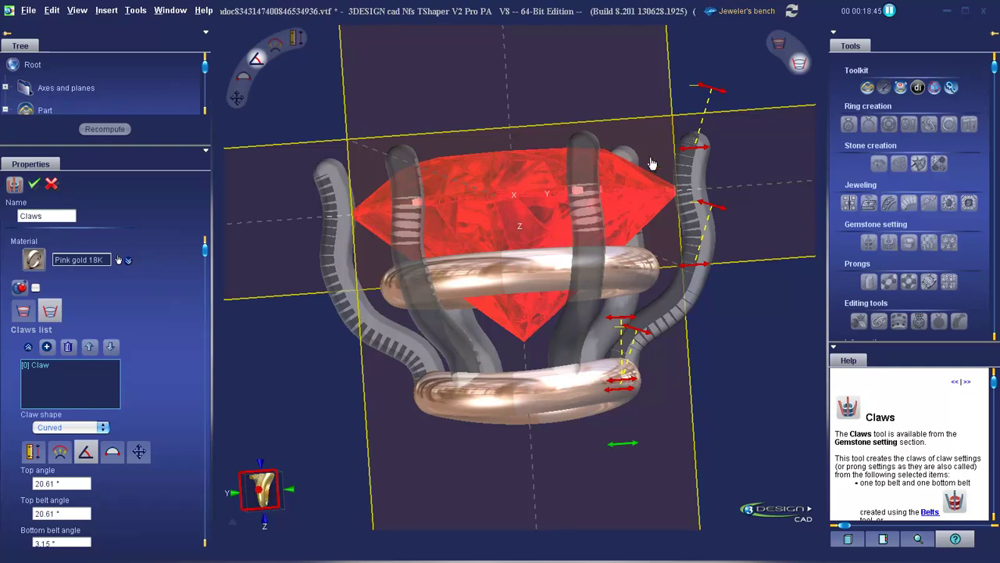
left_click_drag(708, 82, 633, 134)
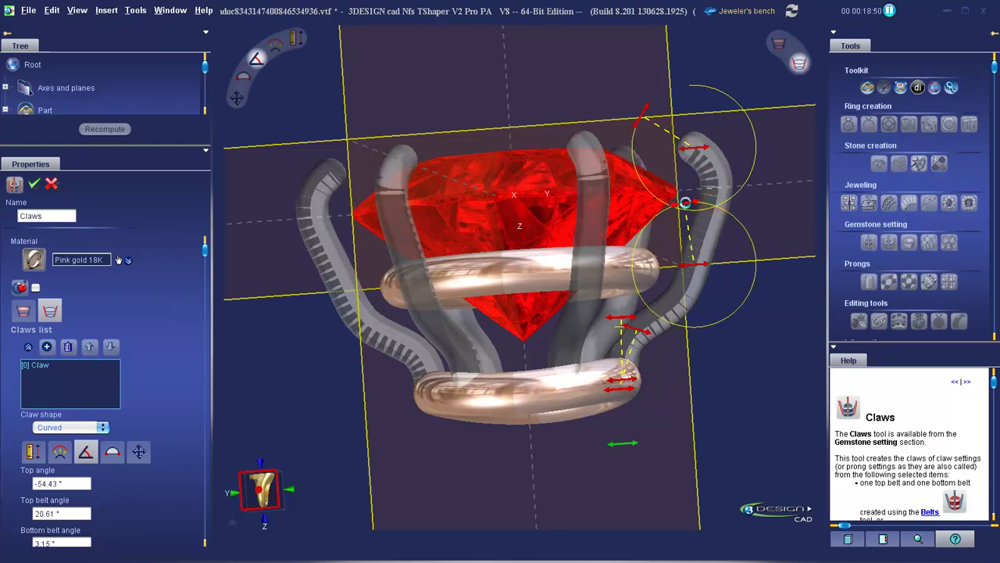
left_click_drag(684, 203, 692, 232)
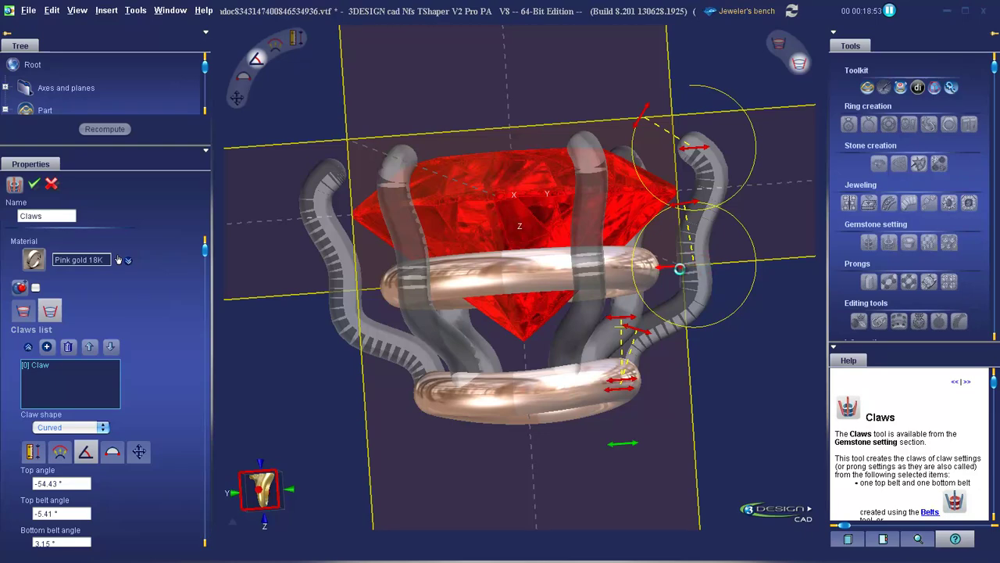
left_click_drag(680, 269, 681, 268)
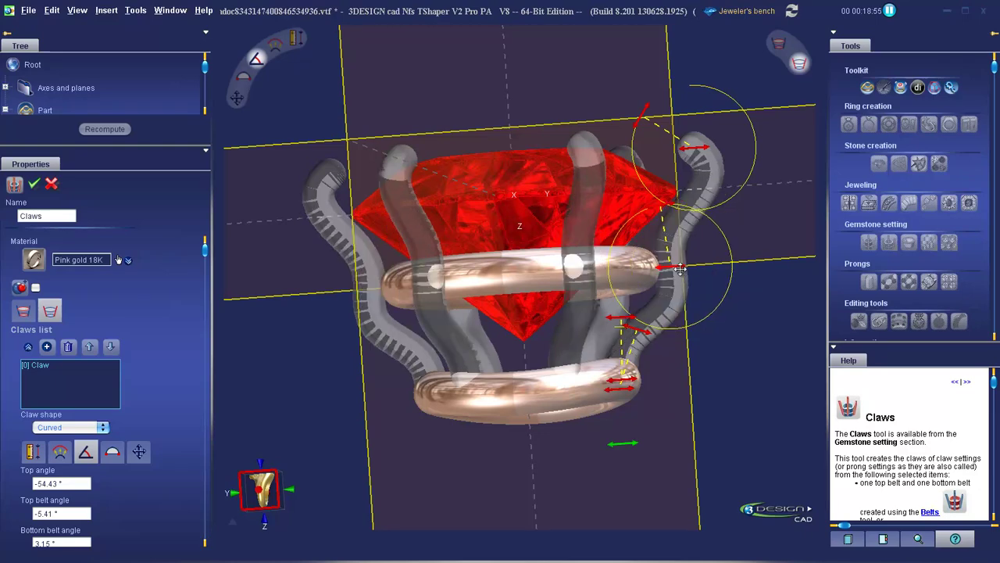
Try the Curved on ends shape for the claws, pulling their tips inward over the stone.
left_click(103, 426)
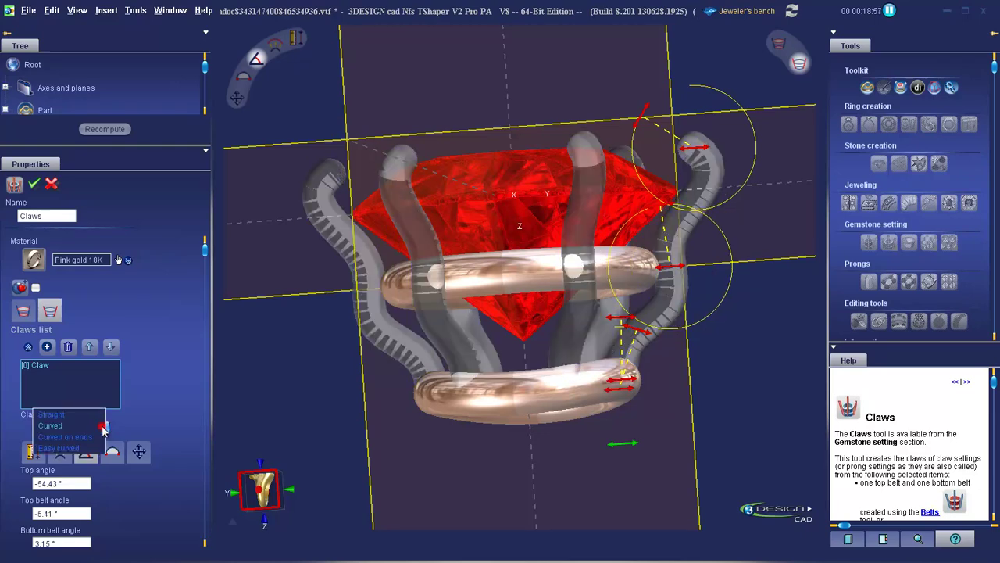
left_click(605, 271)
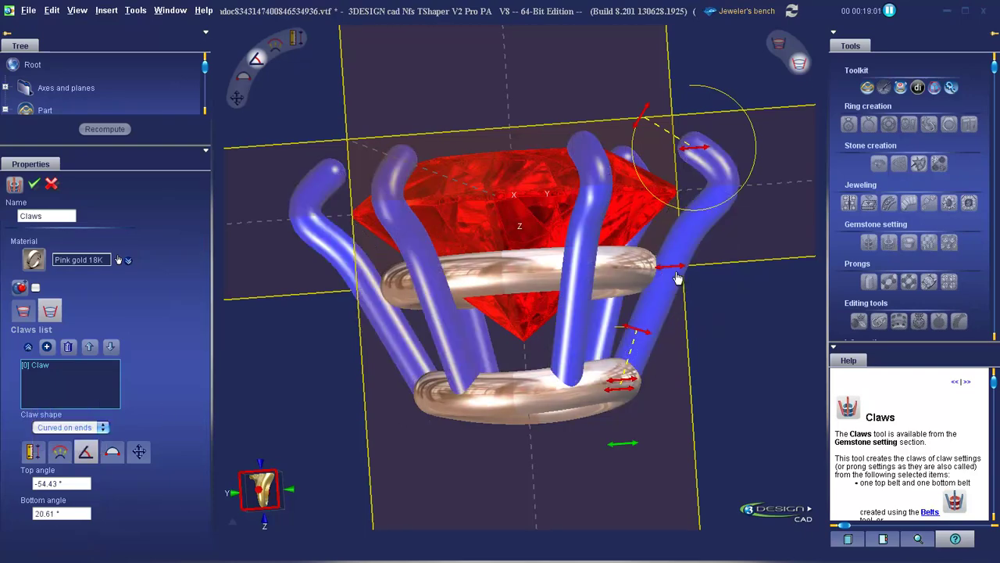
left_click_drag(698, 149, 670, 153)
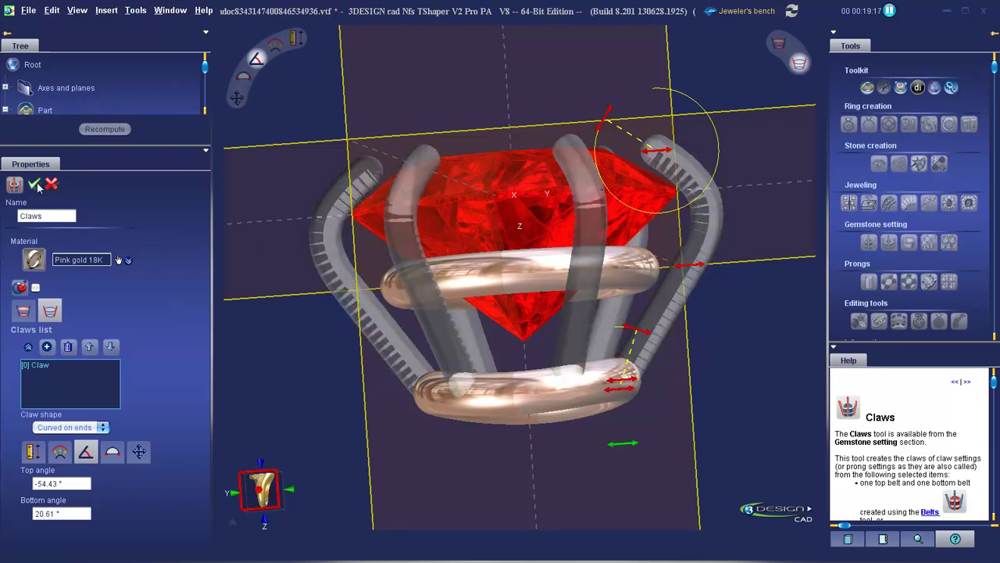
Set the claws back to the Straight shape, move them inward against the top belt and validate.
left_click(86, 428)
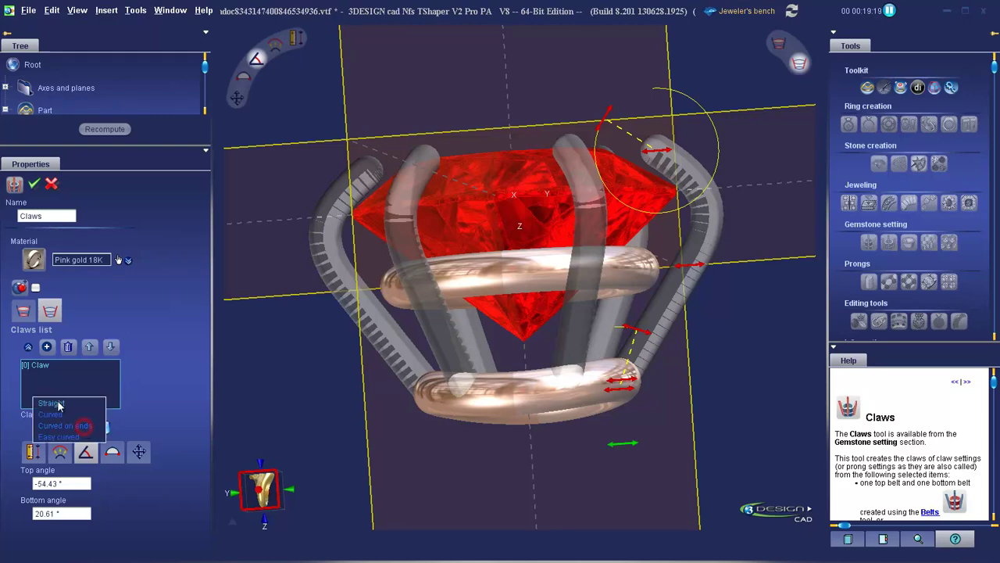
left_click(58, 402)
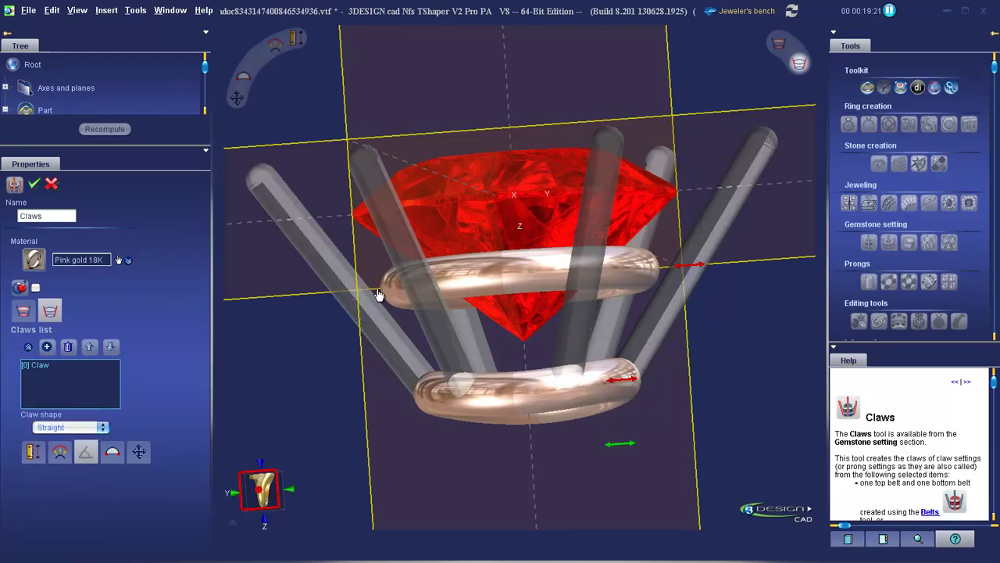
left_click_drag(695, 266, 662, 266)
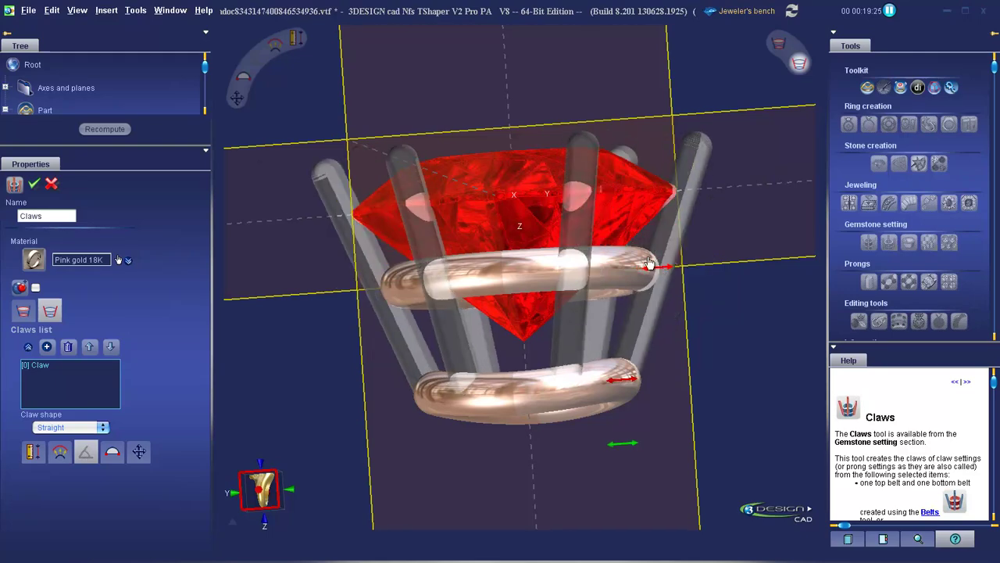
key("Return")
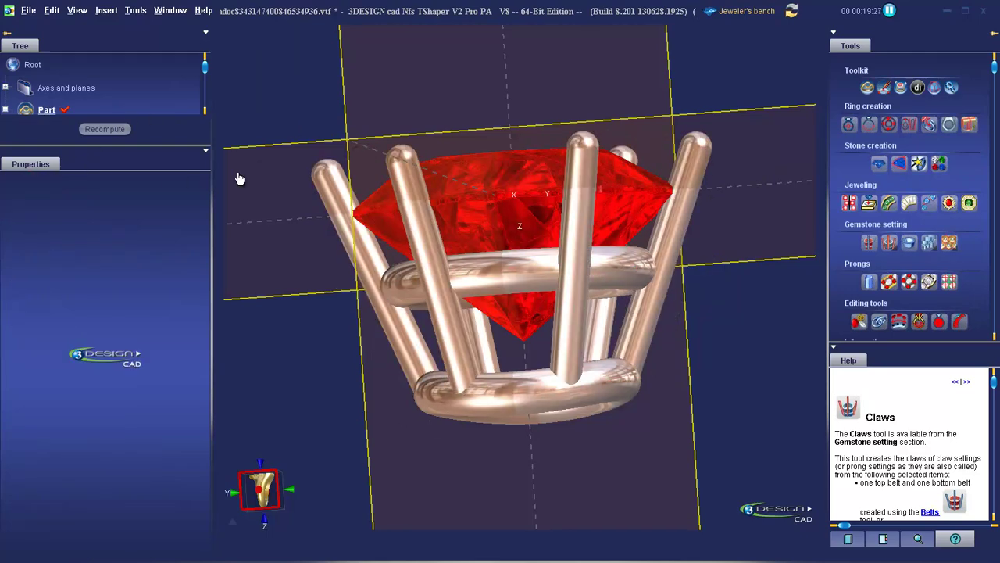
Change the claws to the Easy curved shape, pull their tips inward toward the stone and validate.
left_click(434, 272)
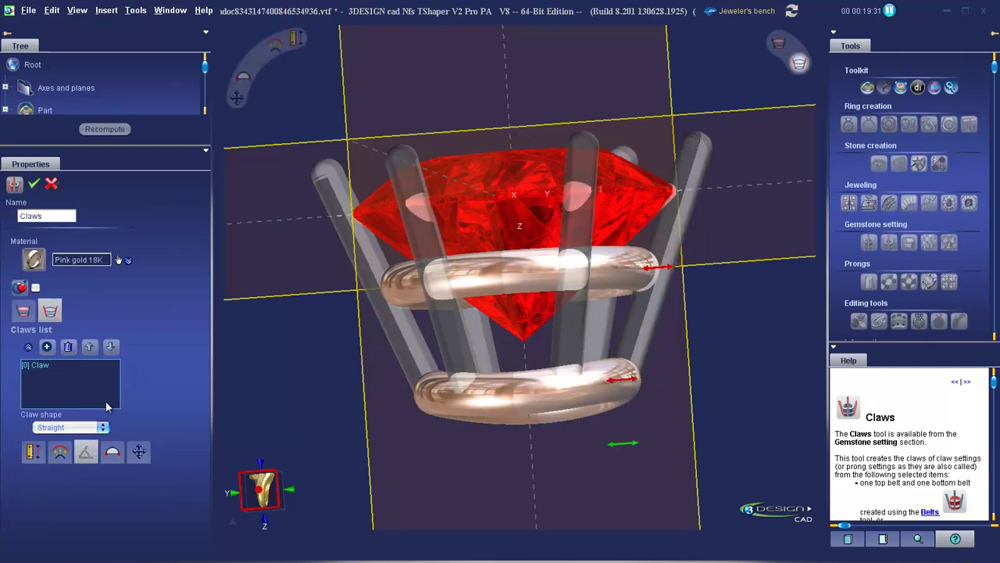
left_click(105, 427)
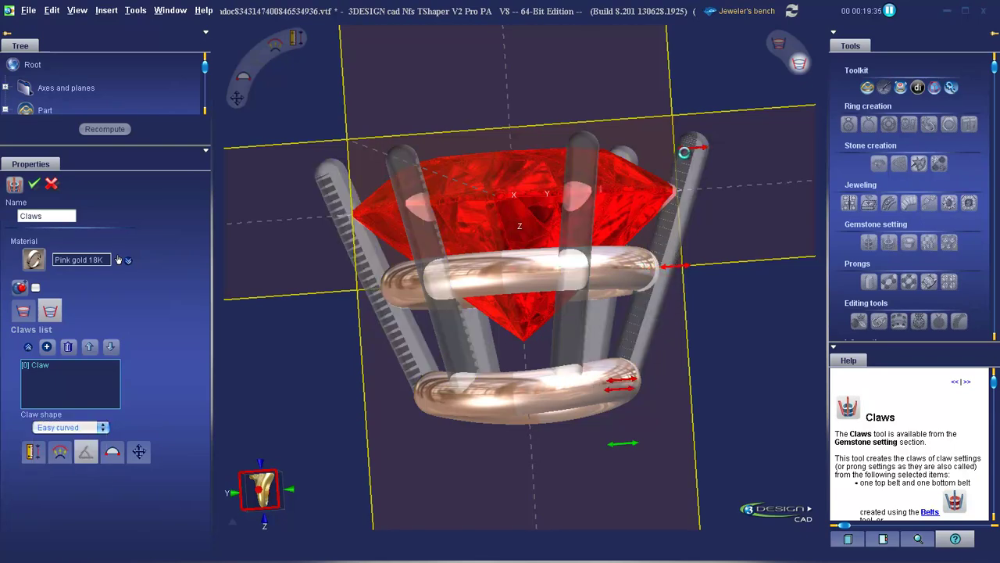
left_click_drag(688, 147, 668, 148)
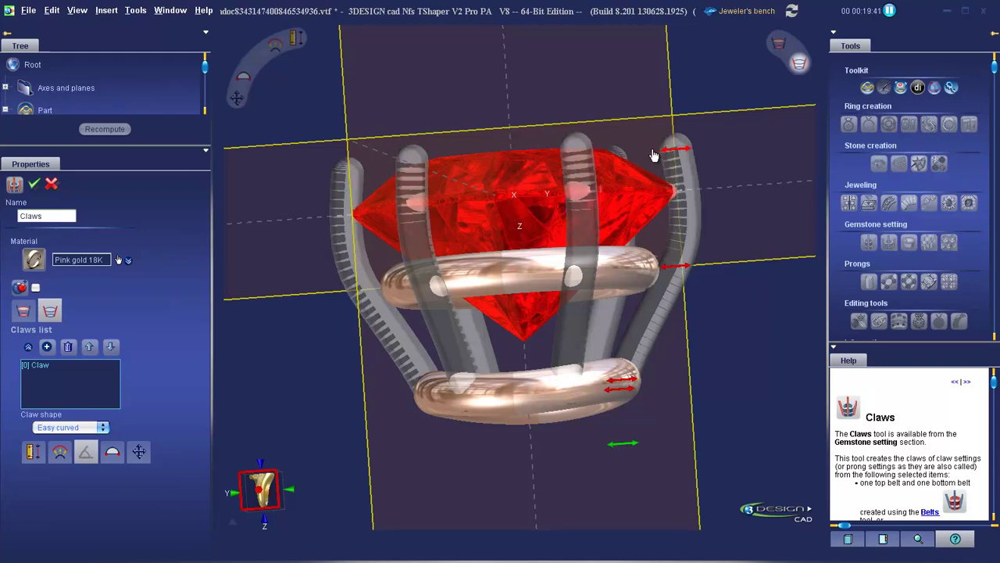
left_click(33, 184)
scroll(573, 277, "down", 3)
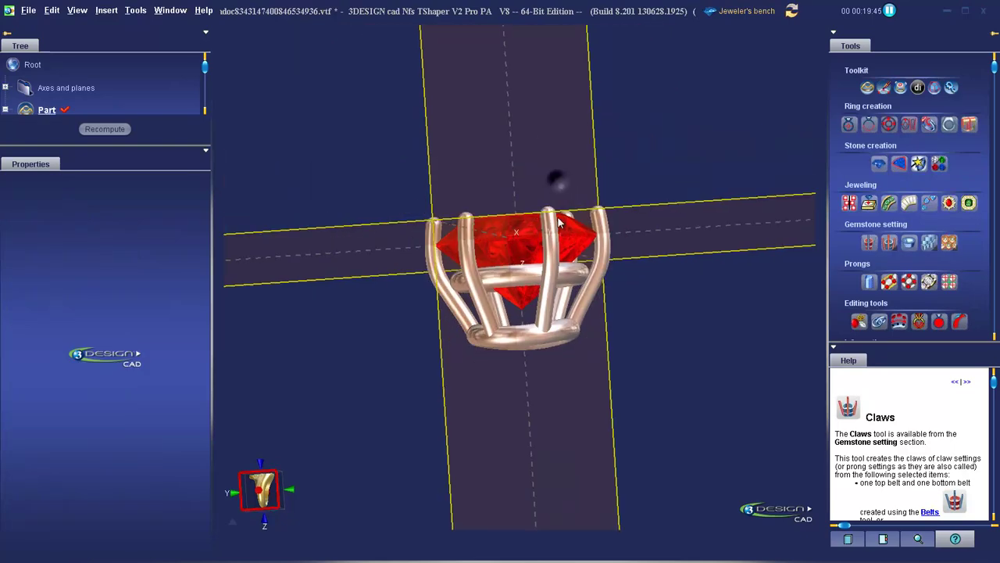
middle_click_drag(558, 179, 471, 310)
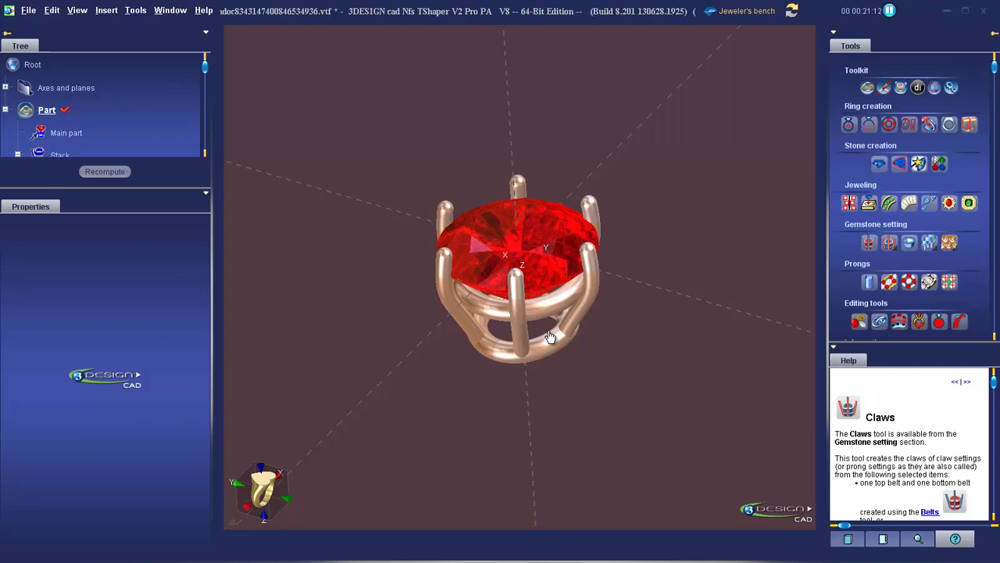
Clear the claws, the belts and the brilliant ruby from the scene one after another.
right_click(515, 288)
left_click(552, 316)
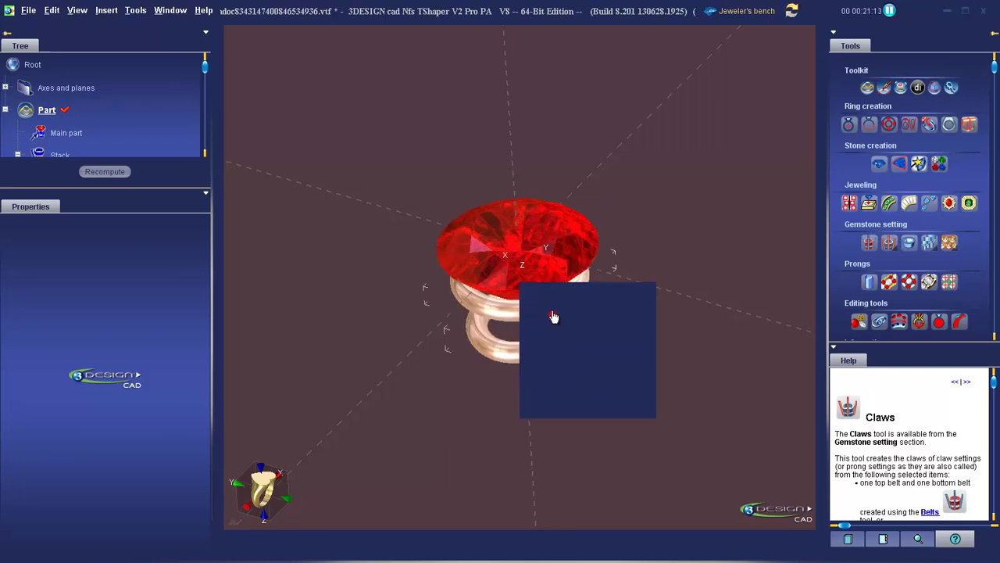
right_click(534, 314)
left_click(567, 343)
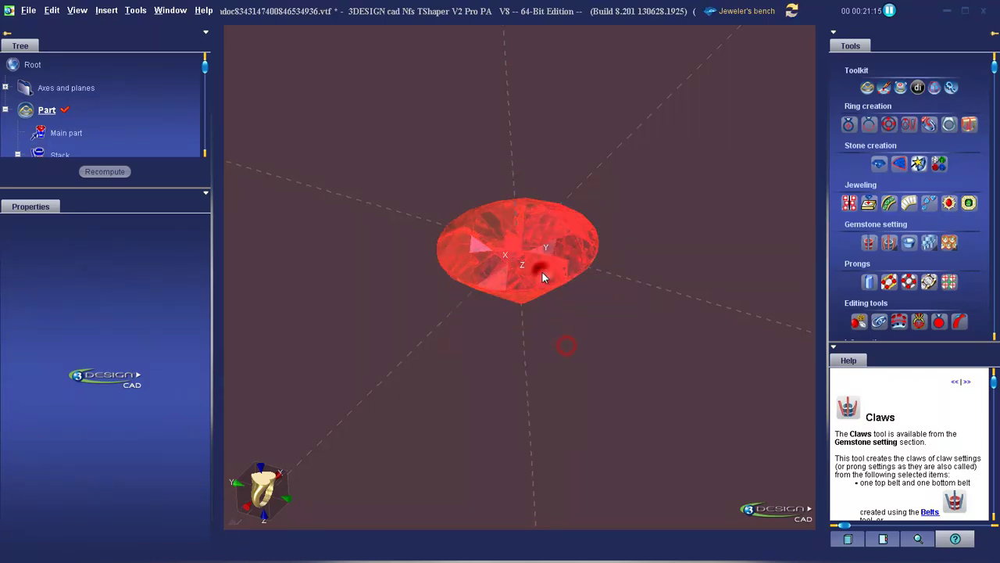
right_click(548, 273)
left_click(584, 309)
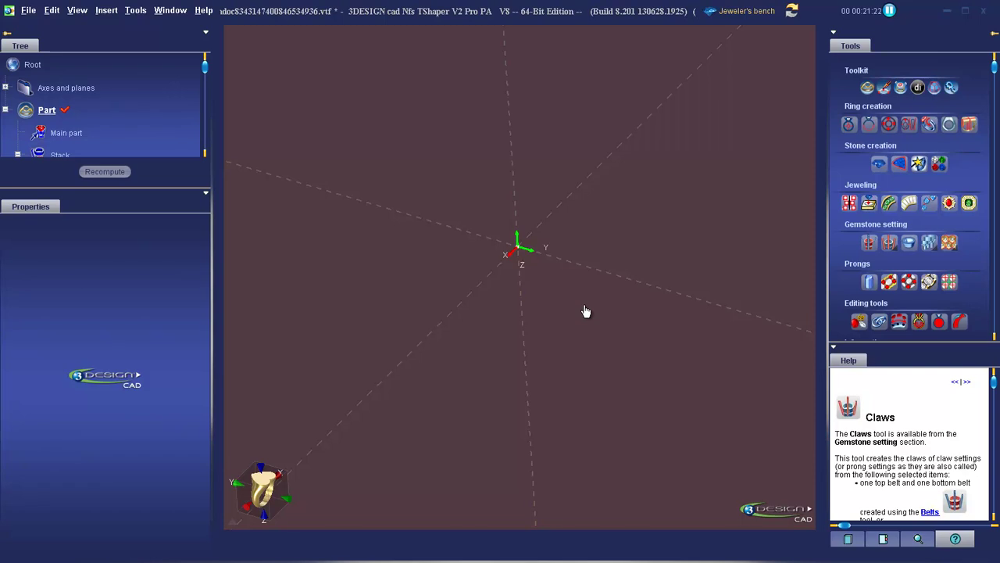
Create a pear-shaped ruby with a Y length of 7 mm, keeping its ratio, and validate it.
left_click(879, 165)
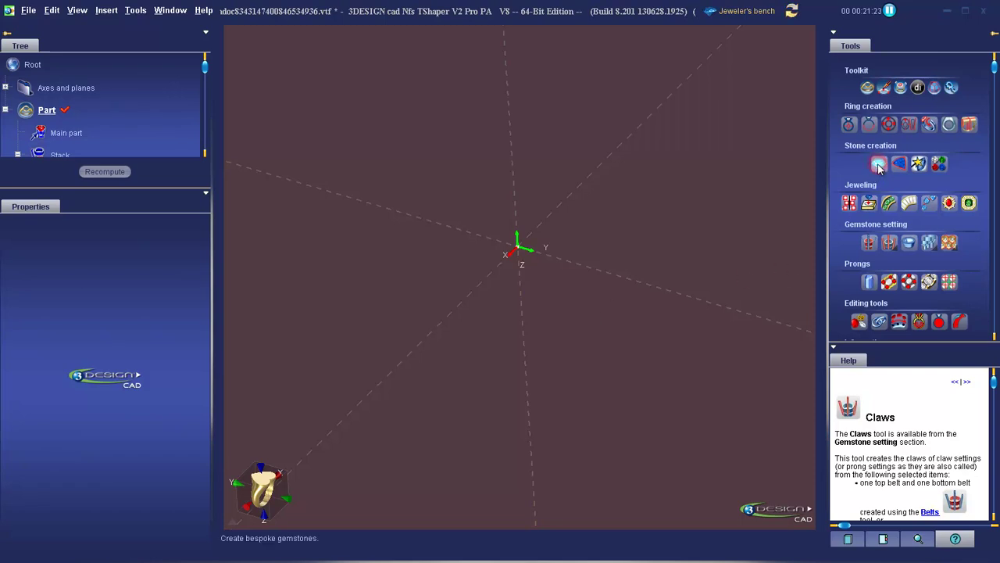
left_click(150, 454)
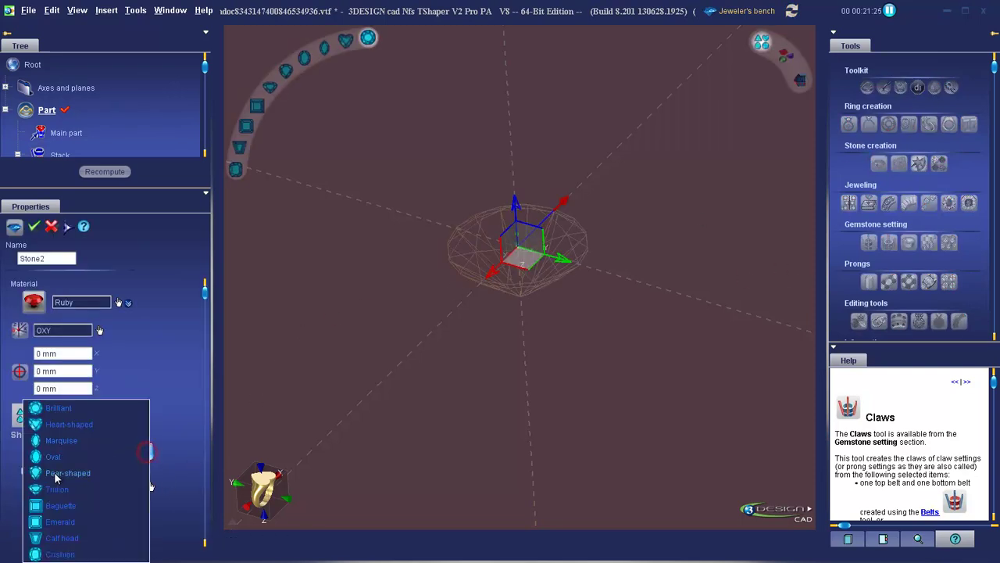
left_click(78, 473)
triple_click(90, 491)
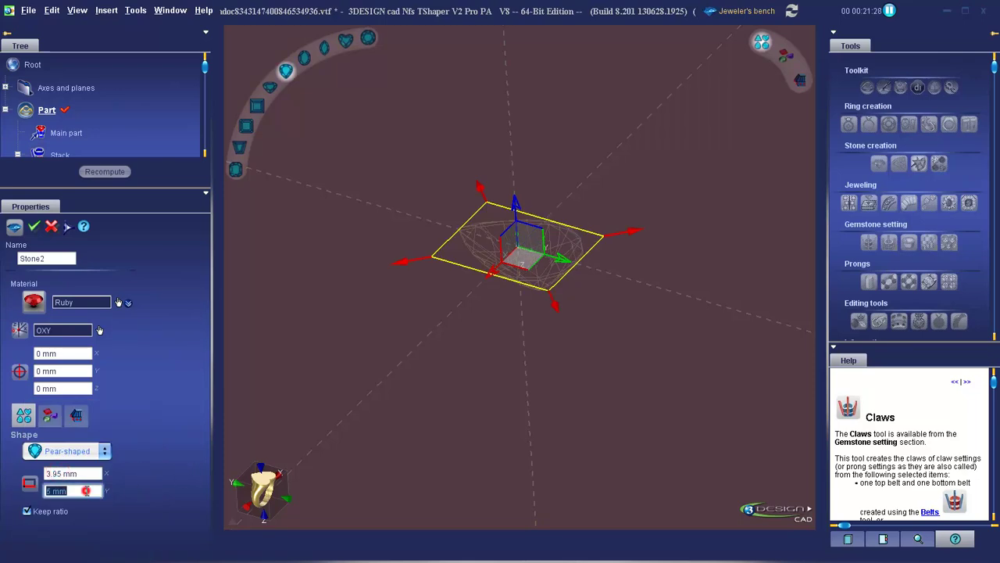
type("7")
key("Return")
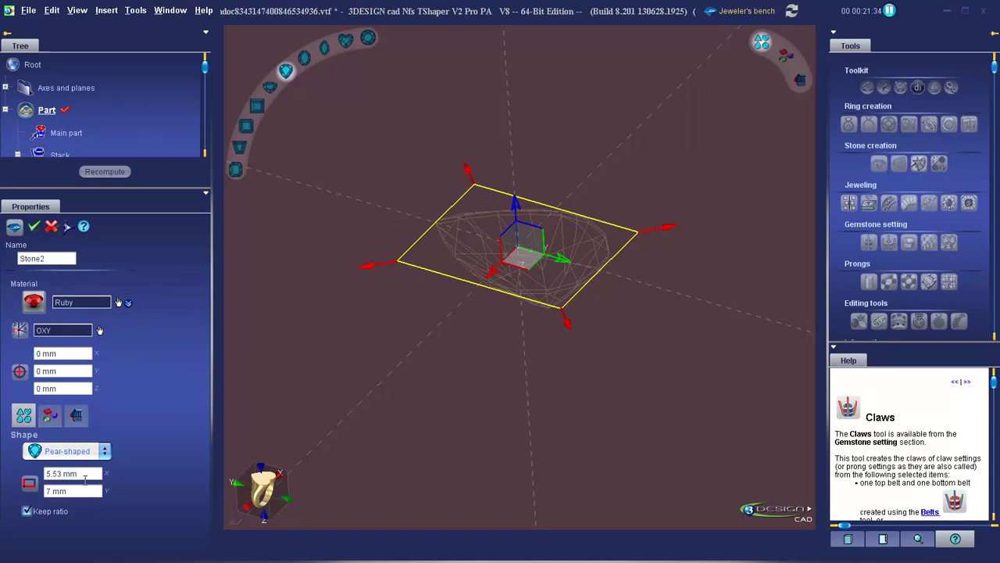
left_click(34, 226)
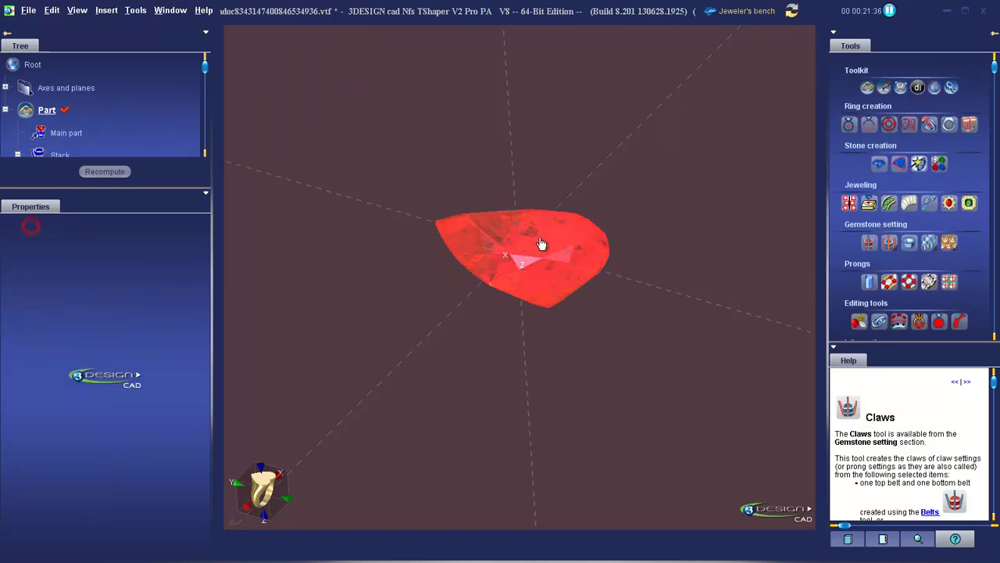
Create gallery belts under the pear-shaped stone with the bottom belt 2 mm below the top one, and validate.
left_click(555, 248)
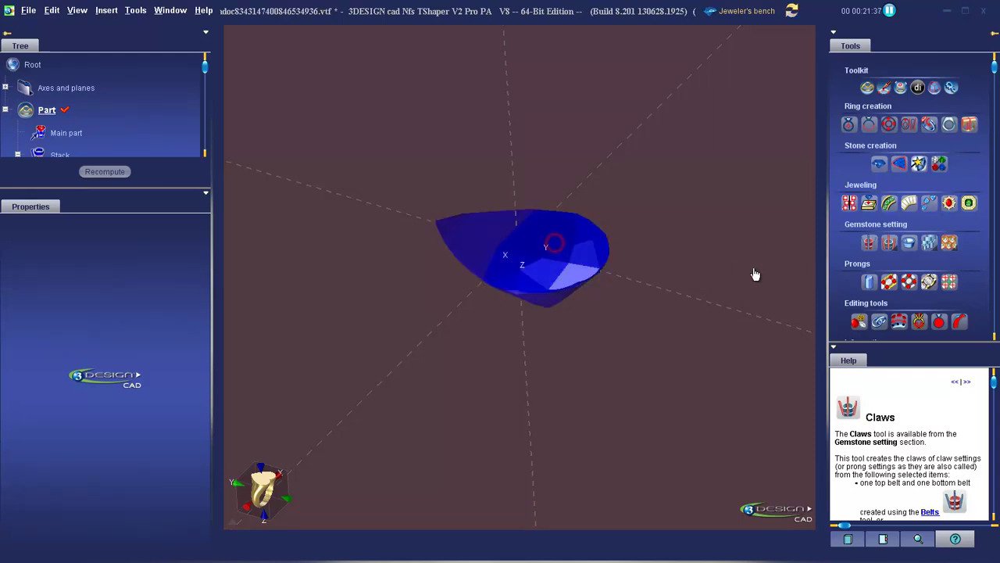
left_click(869, 243)
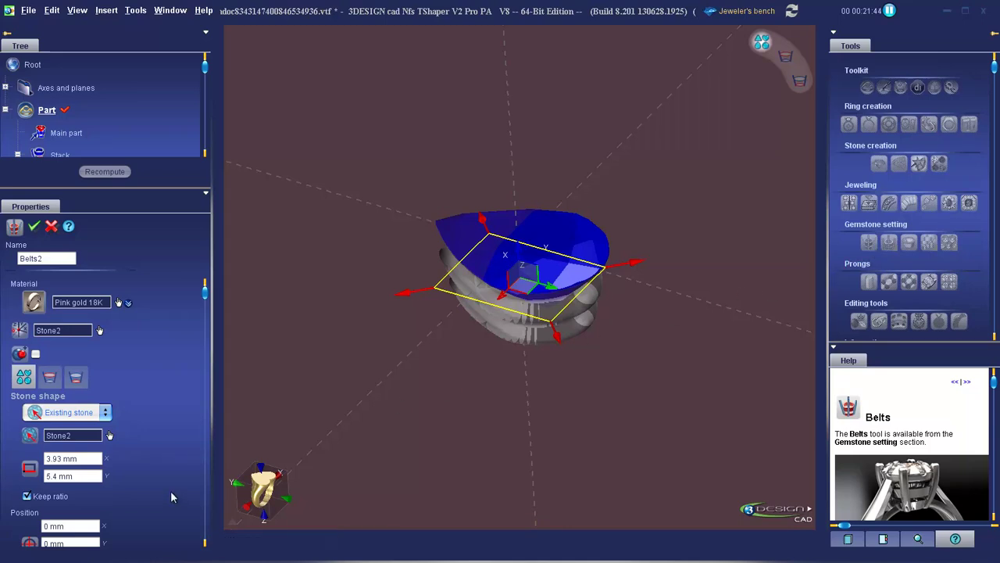
left_click(48, 379)
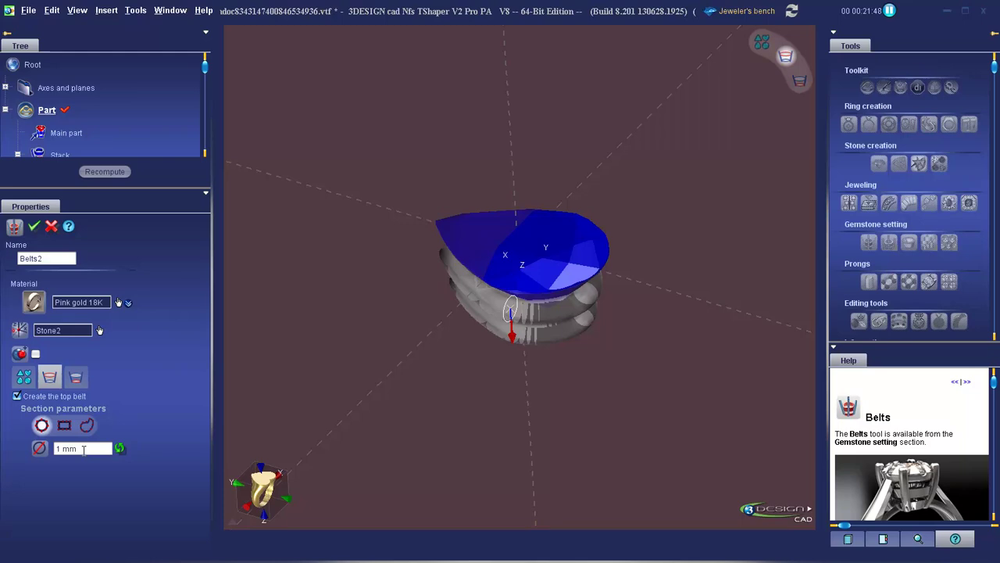
left_click(75, 378)
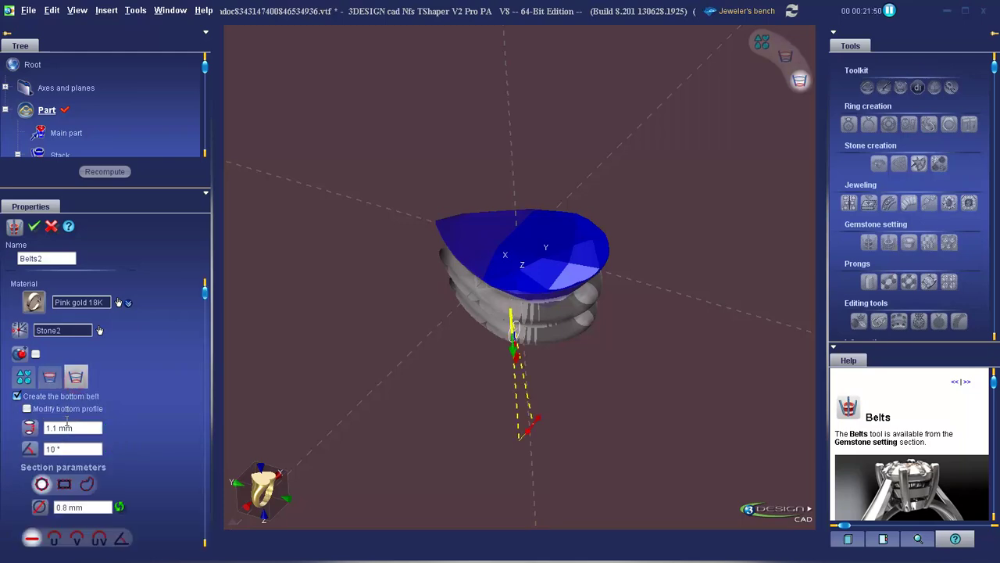
left_click(76, 428)
type("2")
left_click(92, 447)
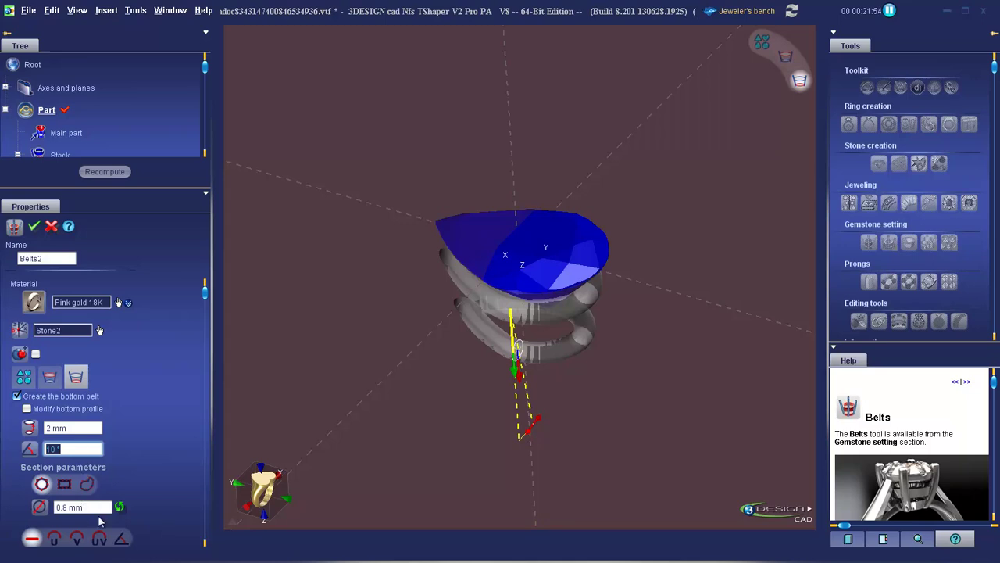
scroll(106, 507, "down", 1)
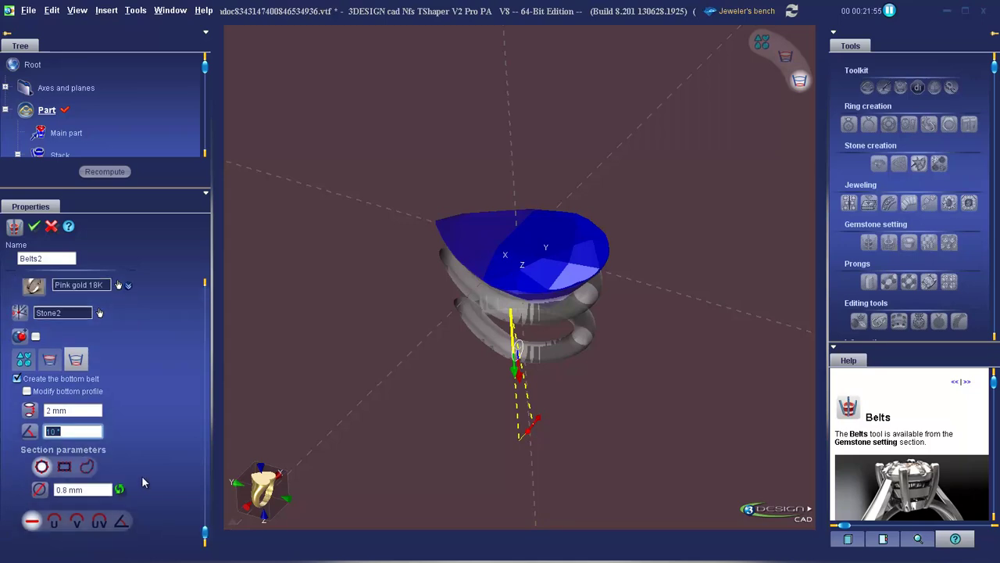
left_click(35, 229)
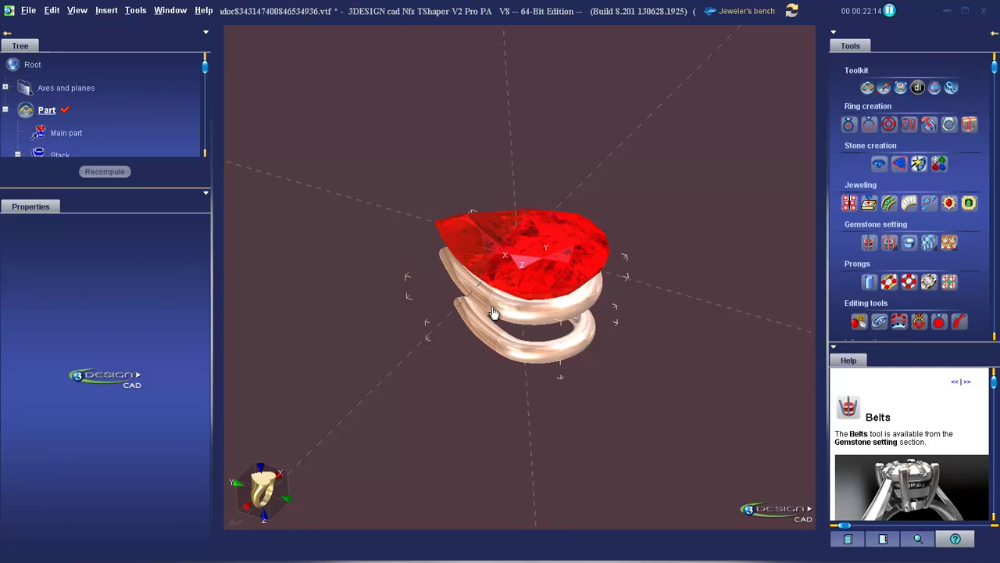
left_click(554, 315)
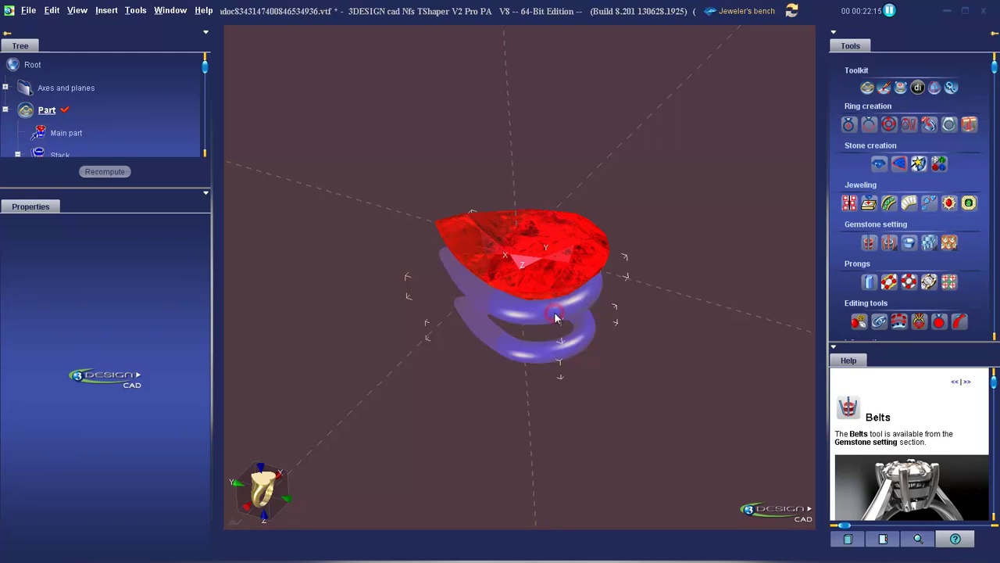
left_click(890, 243)
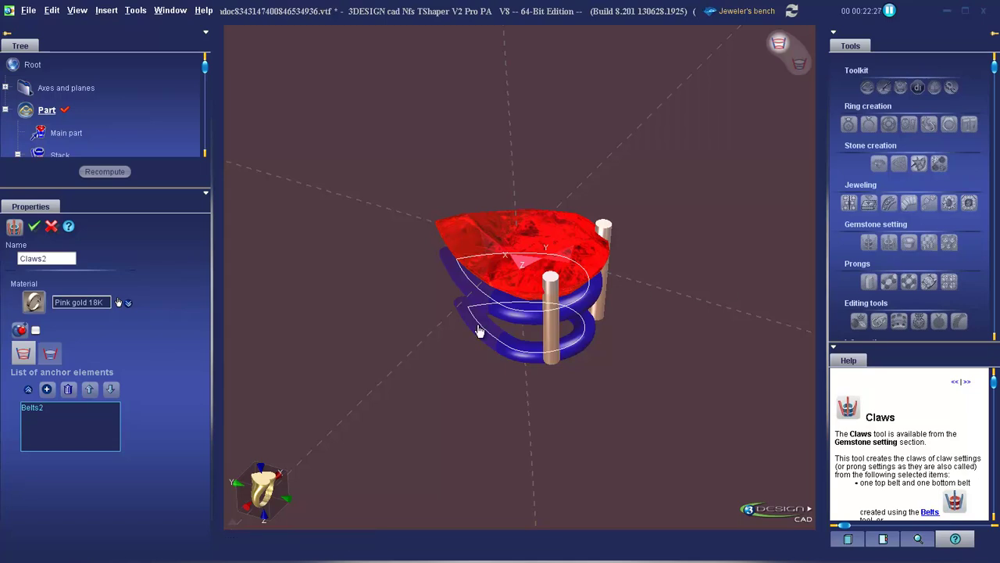
left_click(50, 352)
scroll(190, 404, "down", 2)
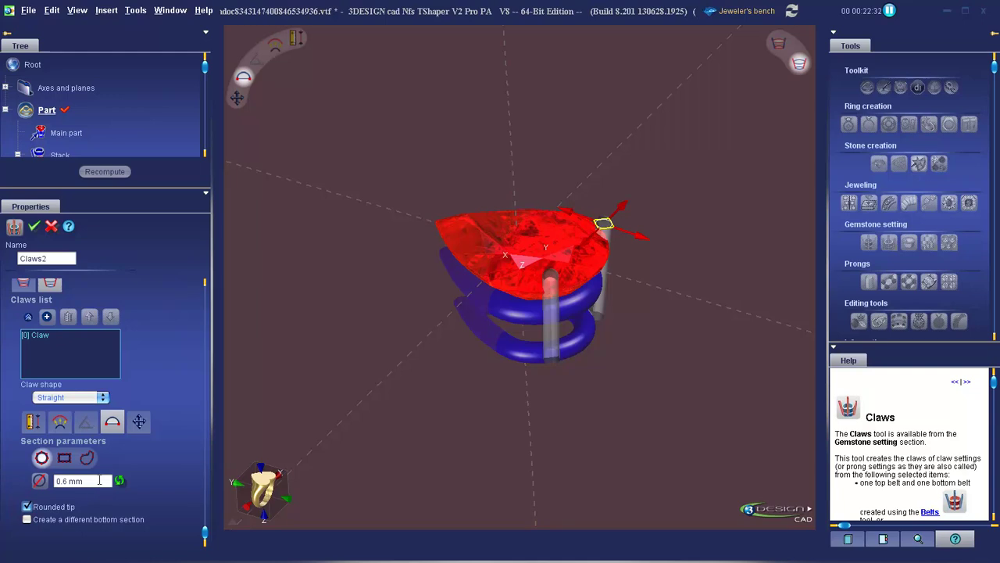
left_click(27, 506)
left_click(86, 481)
type("0.8 mm")
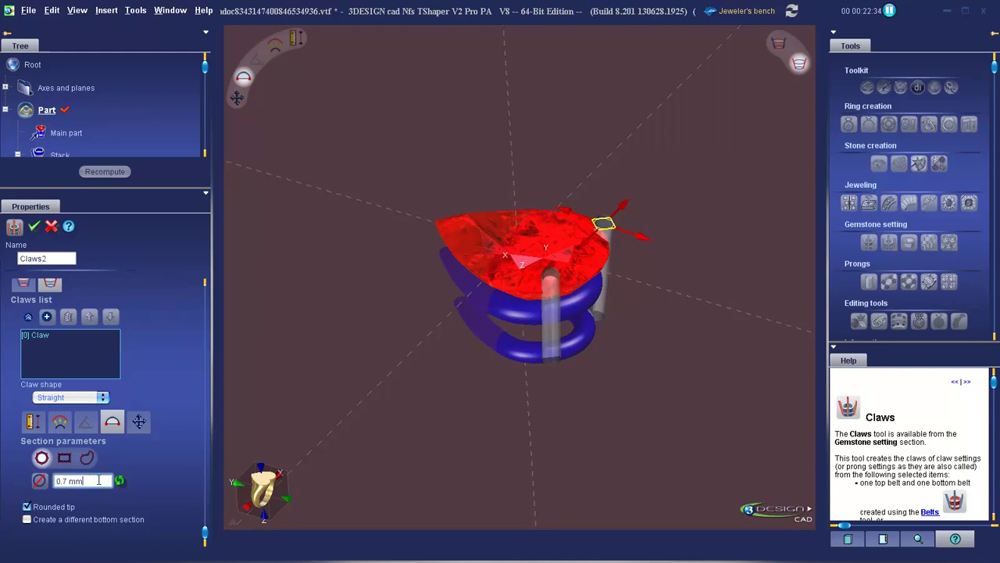
left_click(51, 226)
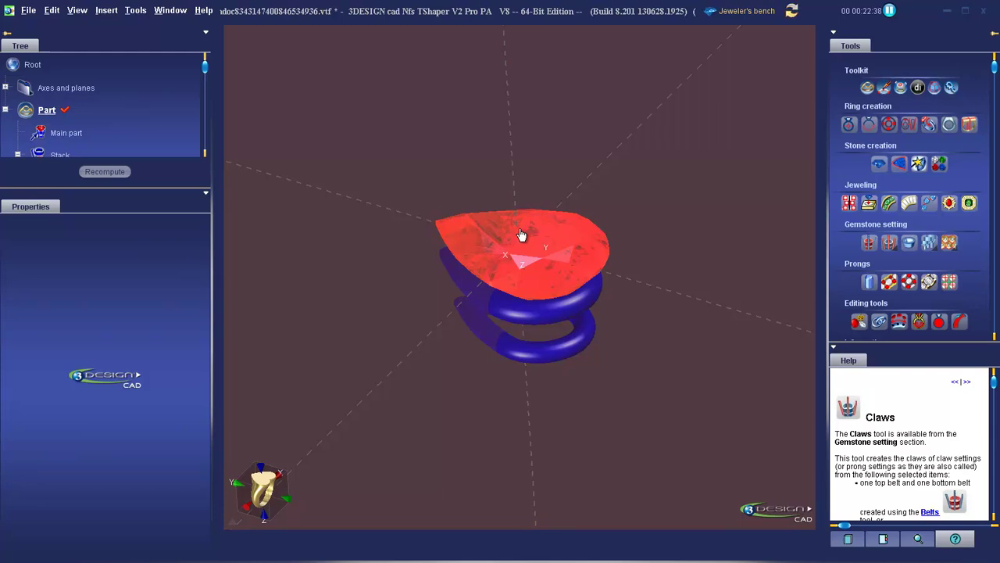
left_click(544, 316)
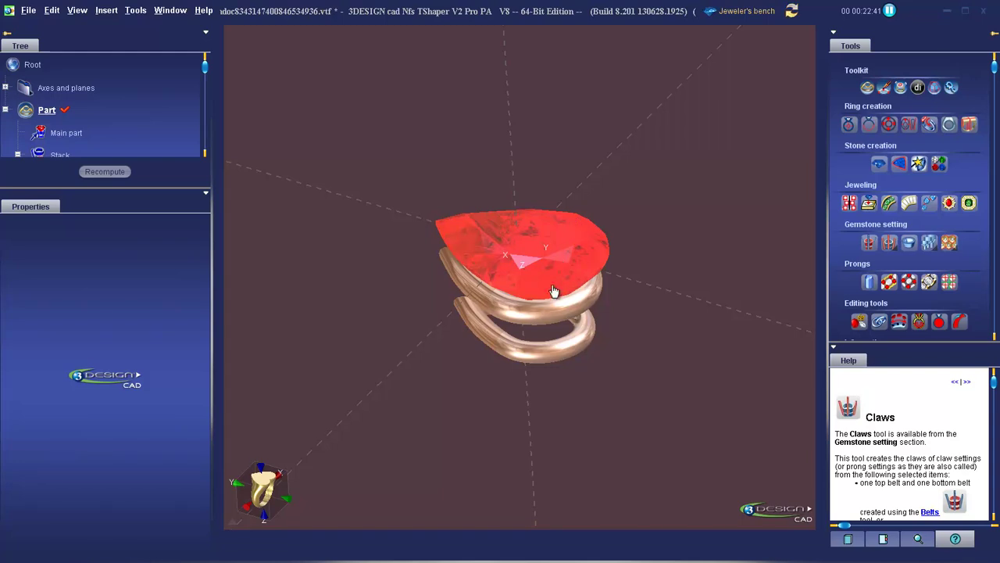
Start a set of claws on the pear-shaped belts and give them rounded tips.
left_click(545, 319)
left_click(889, 243)
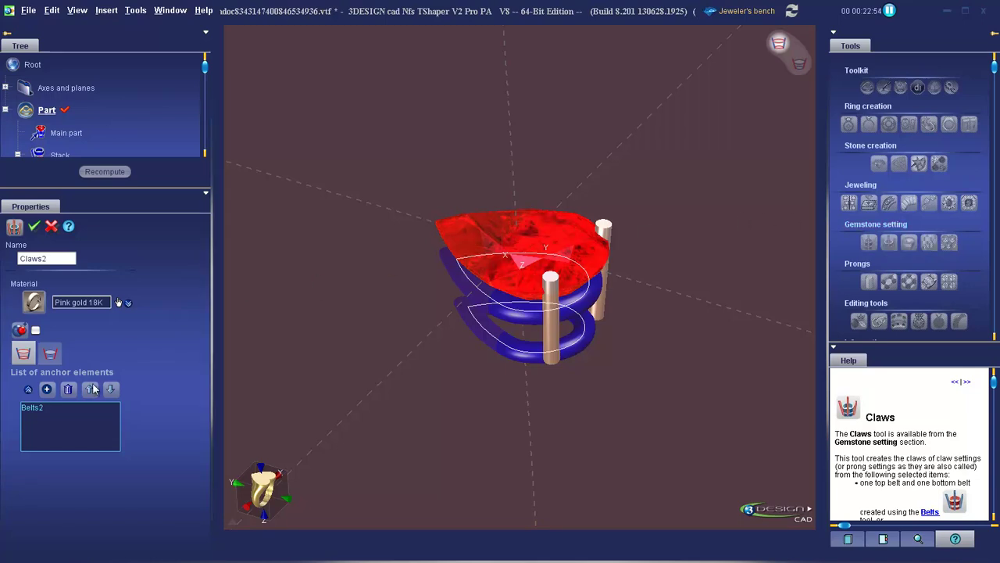
left_click(50, 354)
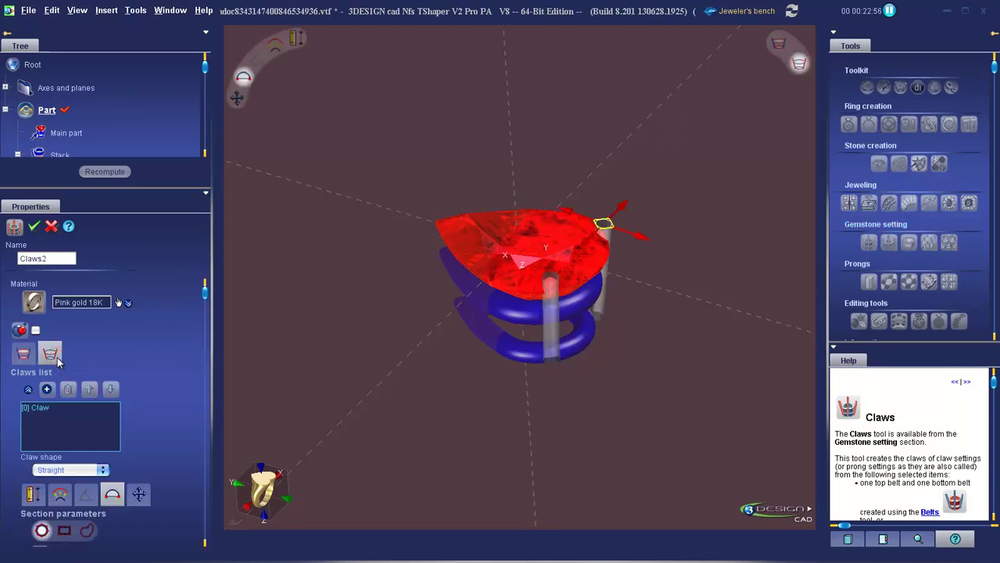
scroll(184, 421, "down", 3)
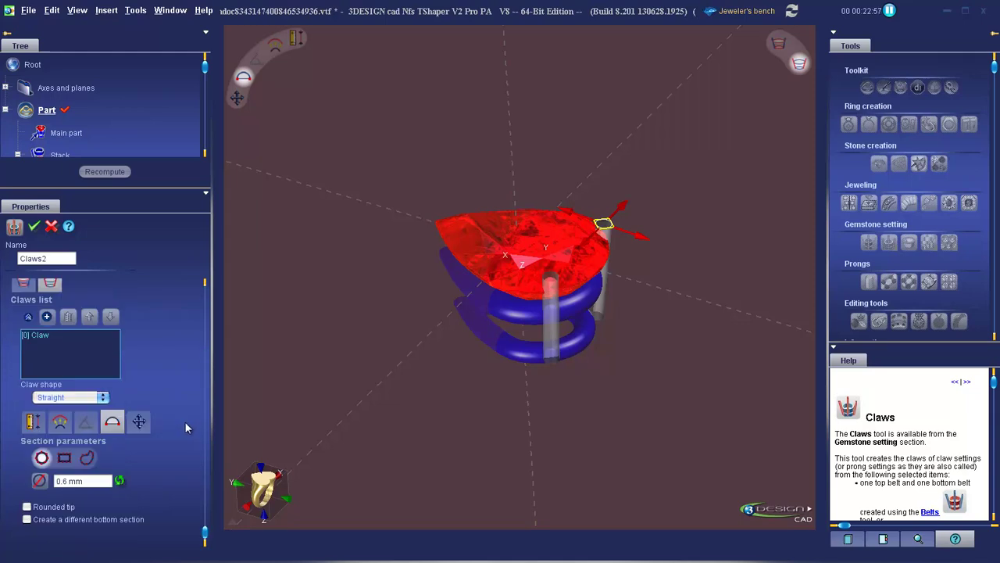
left_click(25, 507)
Tilt the straight claws outward with a top belt offset of 0.55 and a bottom belt offset of 0.08.
left_click(58, 422)
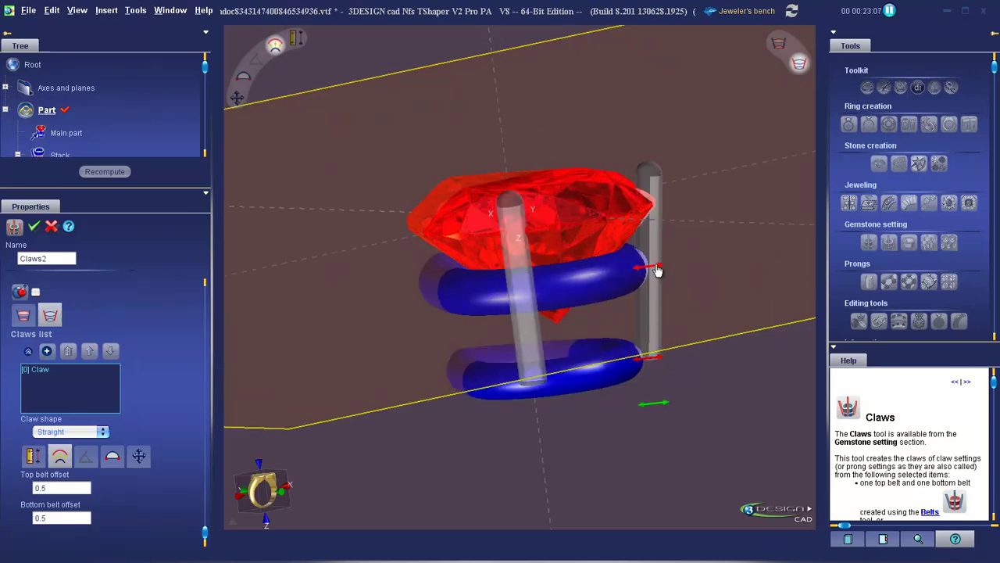
left_click_drag(659, 268, 664, 265)
left_click_drag(649, 358, 628, 360)
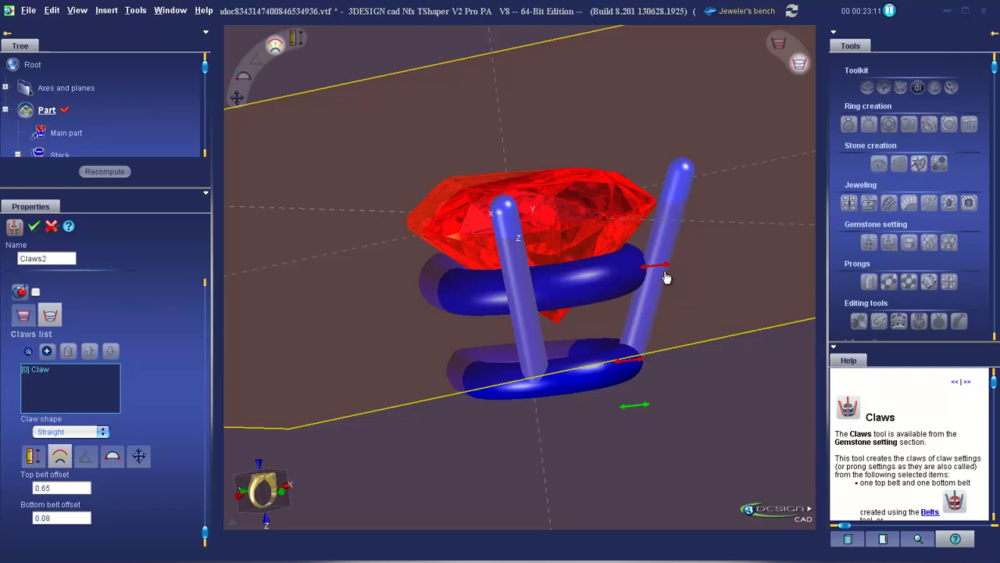
left_click_drag(661, 271, 661, 268)
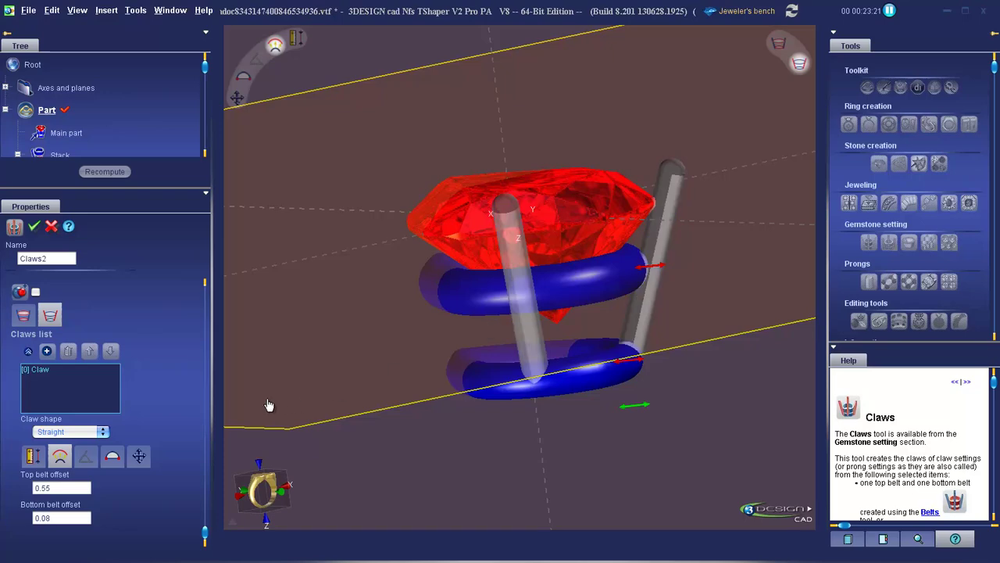
Add a second claw entry with free positioning and place it at the pointed end of the stone.
left_click(139, 455)
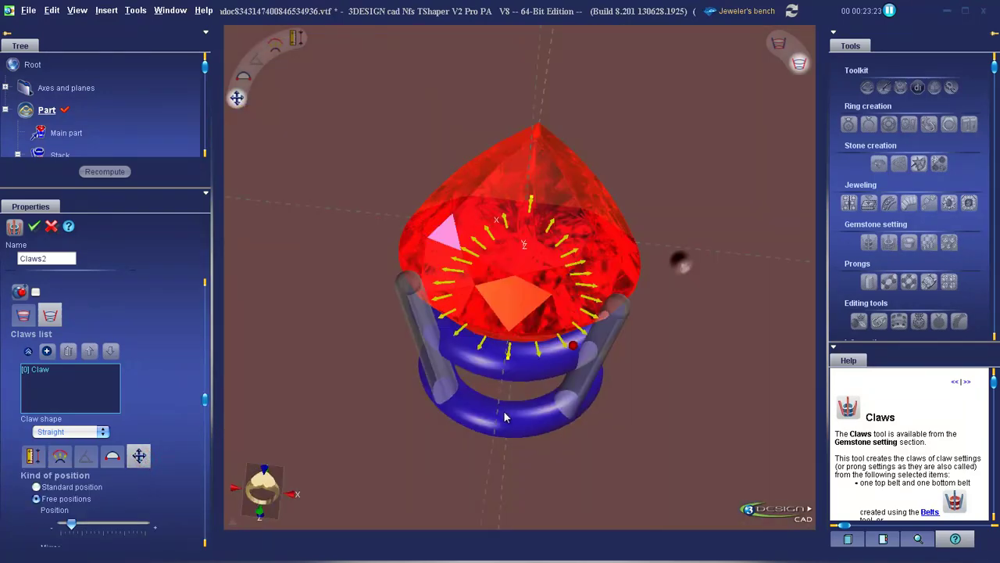
left_click(47, 352)
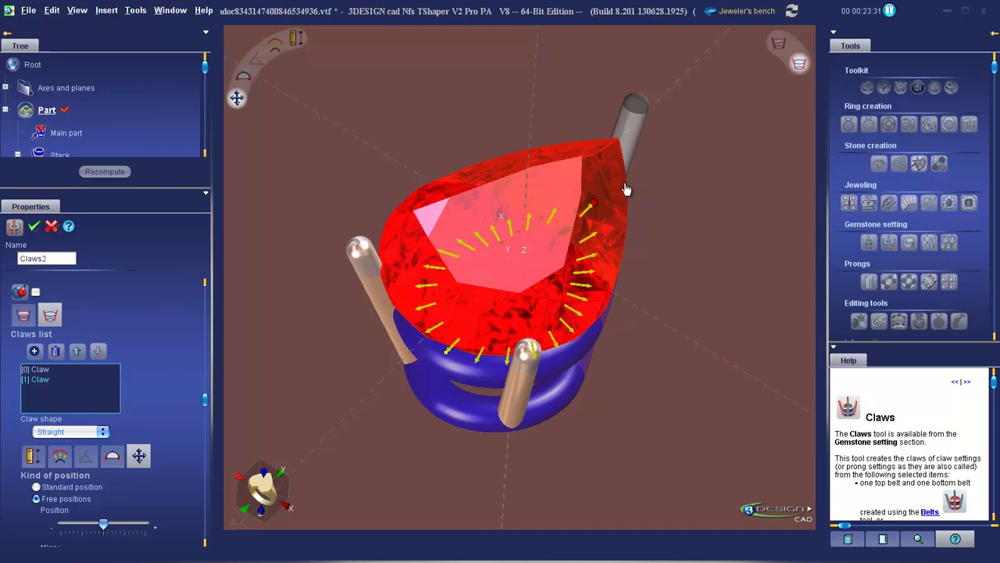
middle_click_drag(610, 397, 398, 351)
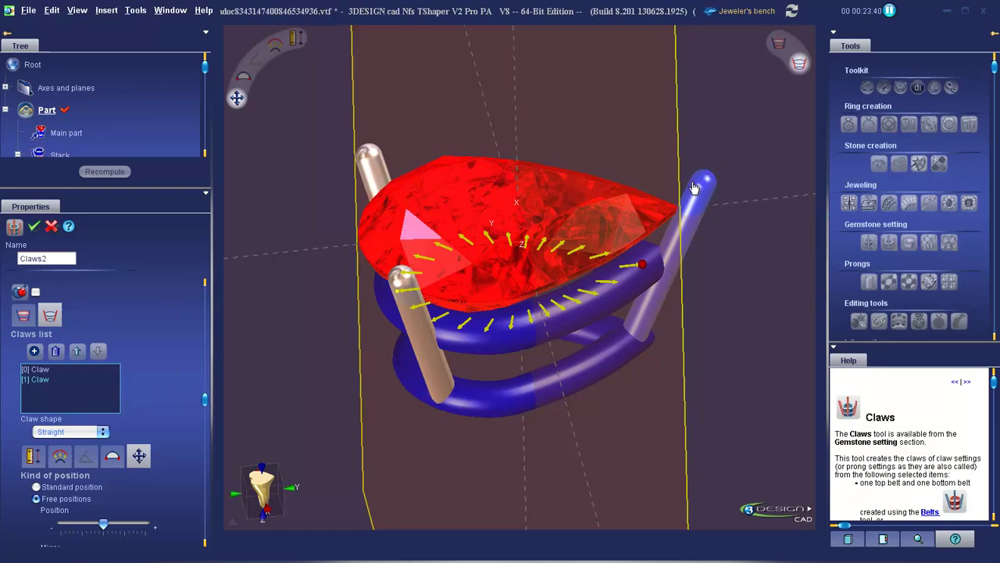
middle_click_drag(474, 341, 590, 316)
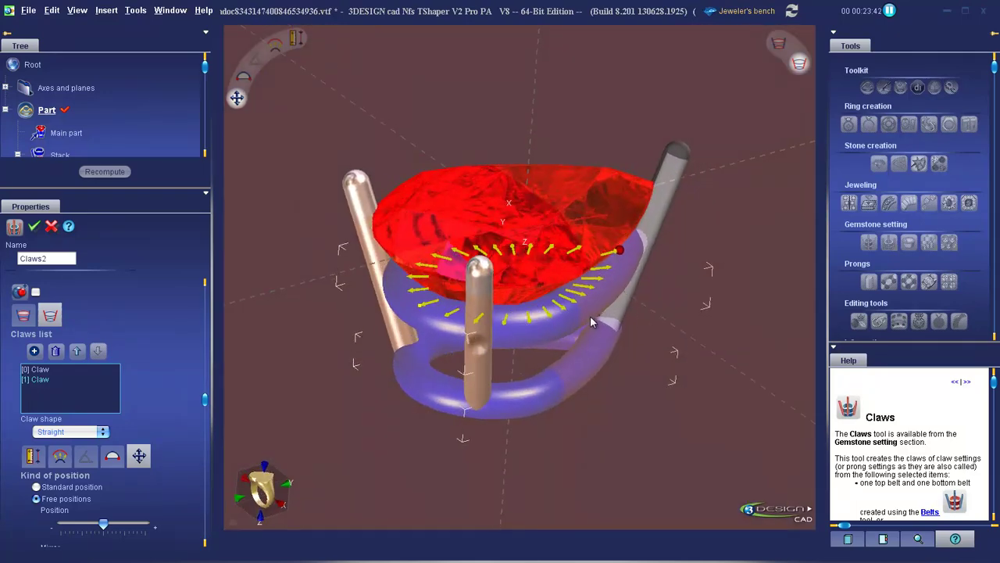
Reposition the second freely placed claw at the rounded end so that it sits right beside the first claw.
left_click(449, 316)
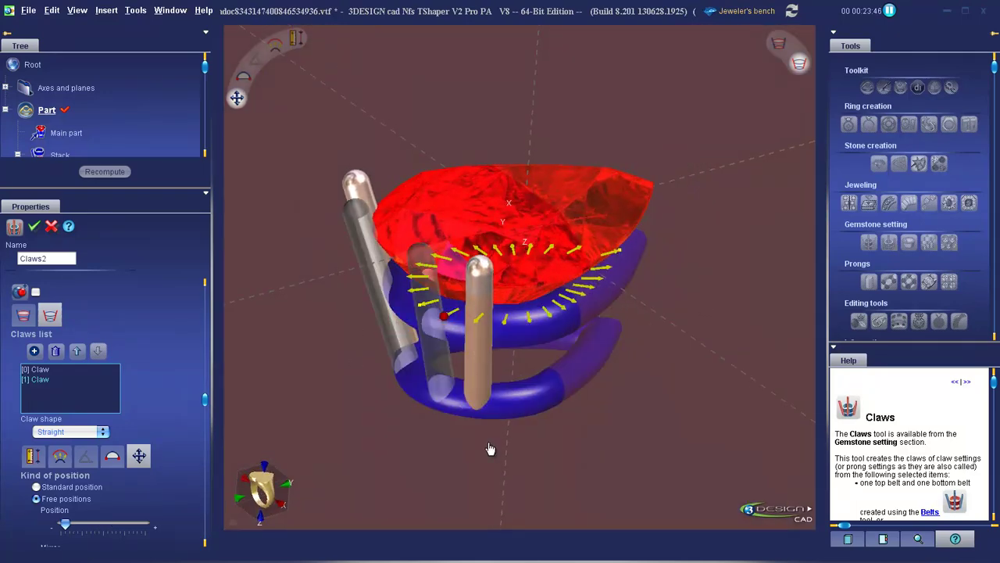
middle_click_drag(546, 464, 586, 451)
scroll(504, 397, "up", 3)
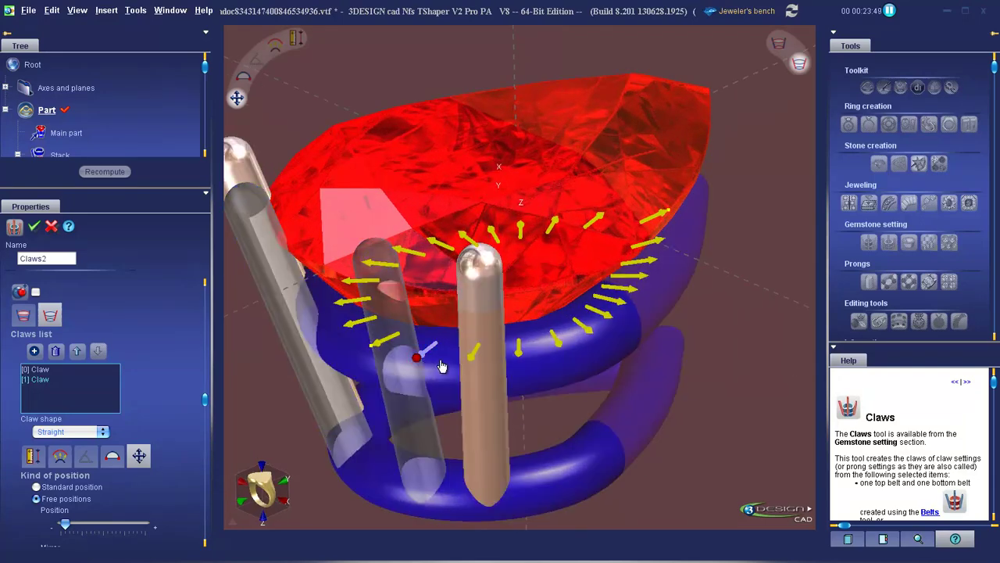
left_click(481, 359)
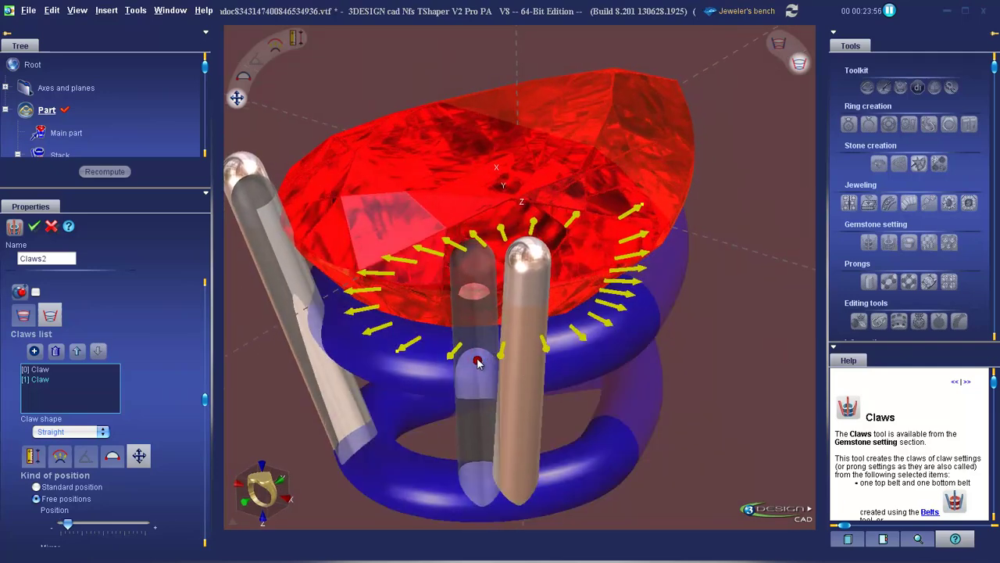
left_click_drag(477, 361, 480, 361)
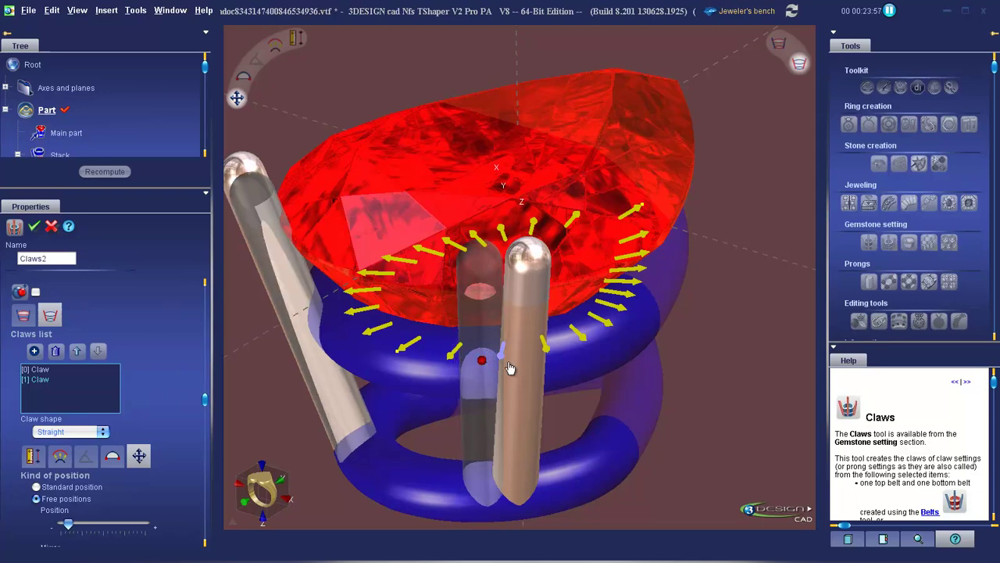
scroll(511, 370, "down", 5)
middle_click_drag(704, 264, 676, 268)
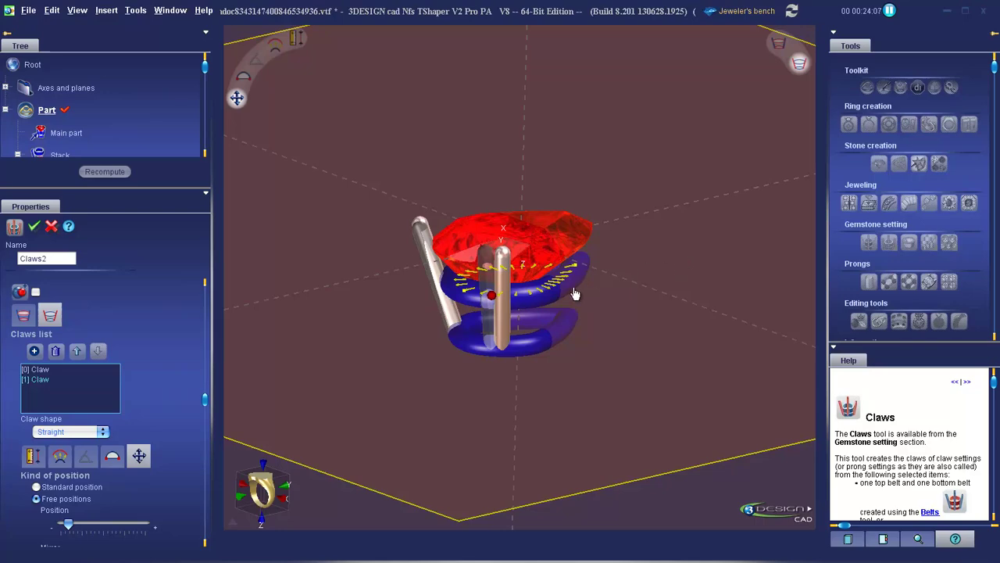
Add a third claw entry at the pointed end of the pear-shaped stone.
left_click(35, 352)
middle_click_drag(631, 275, 406, 361)
right_click_drag(405, 365, 349, 328)
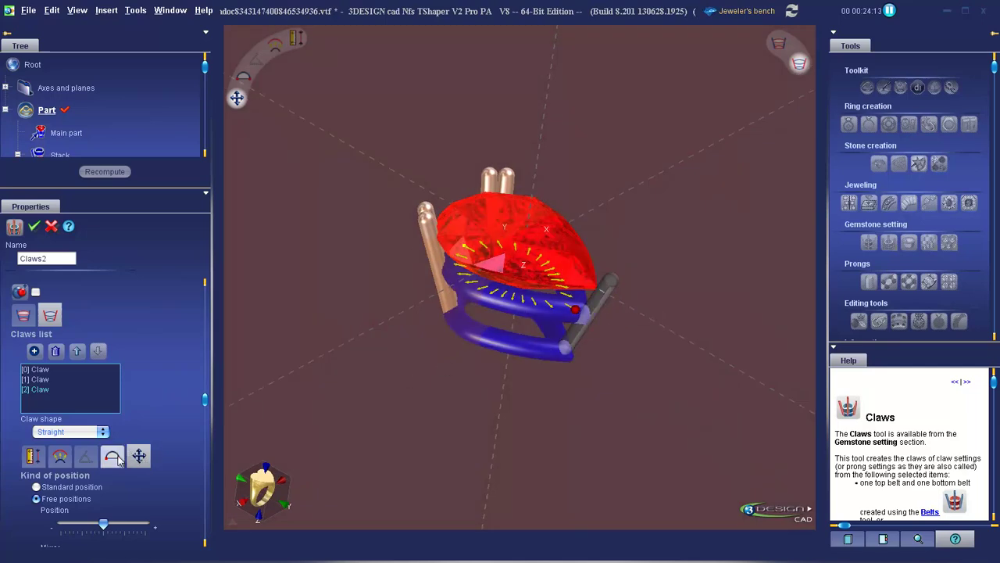
Give the third claw a custom section using the "v sharp 01" symbol from the 2D prongs library.
left_click(113, 460)
scroll(106, 461, "down", 2)
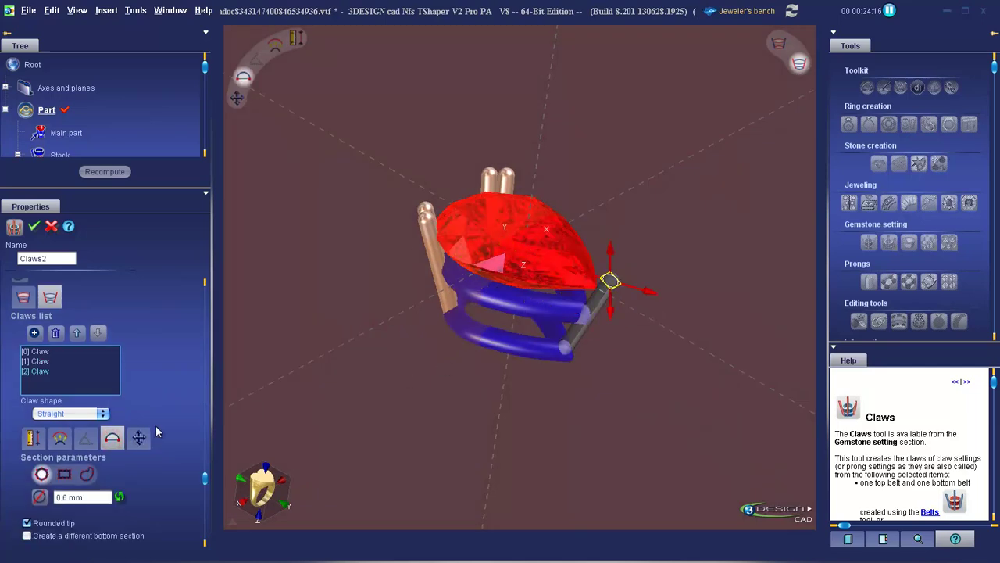
left_click(89, 458)
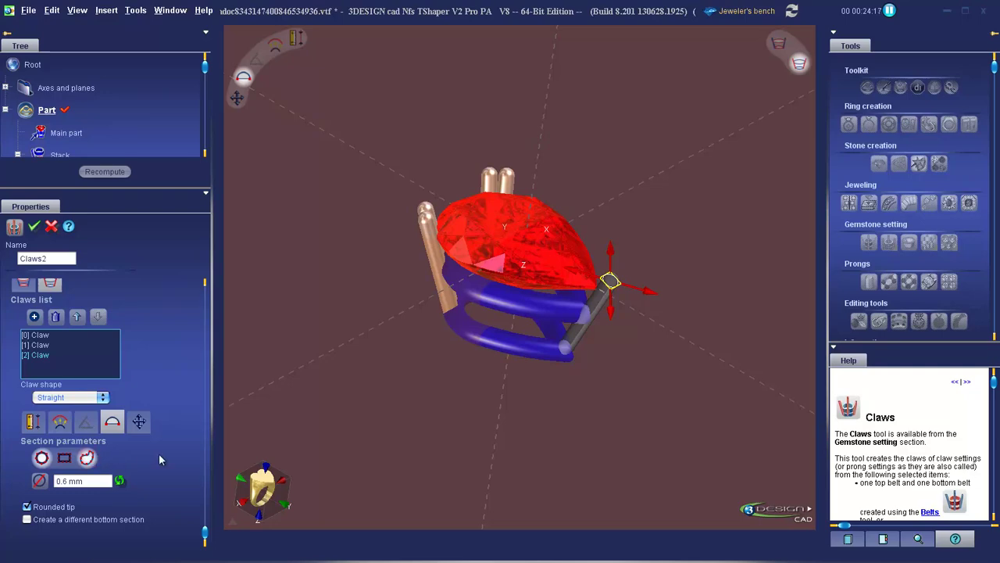
left_click(129, 407)
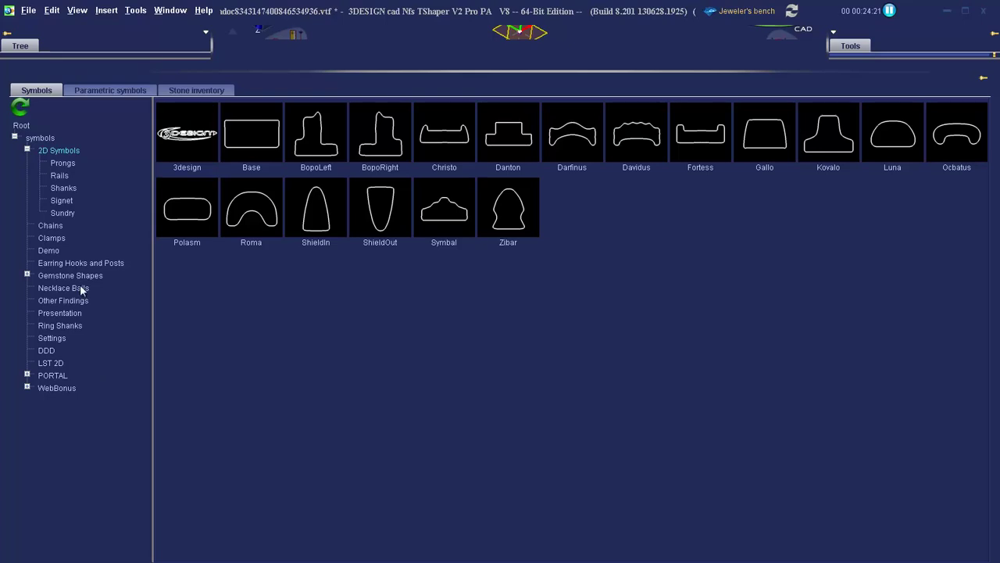
left_click(63, 164)
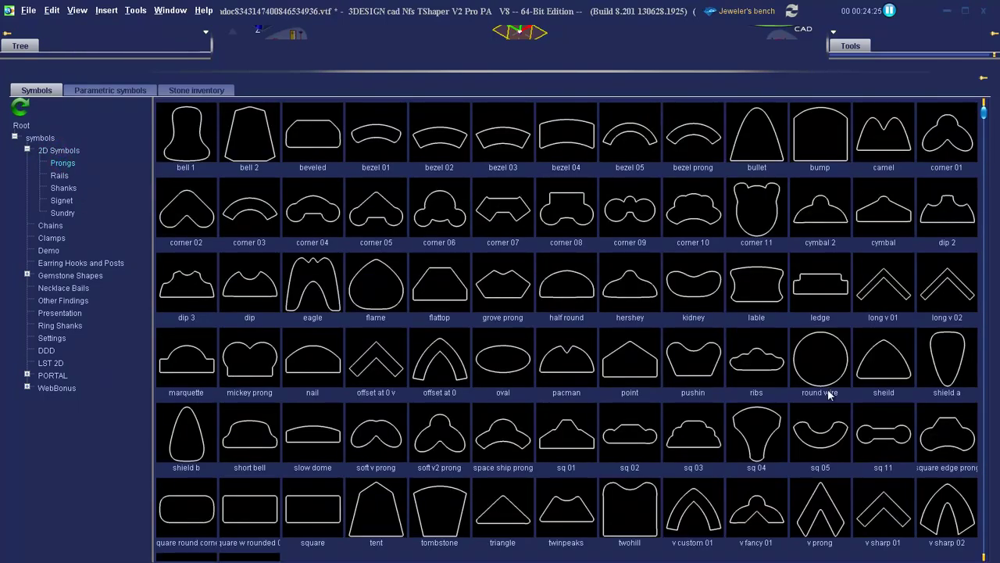
scroll(830, 399, "down", 1)
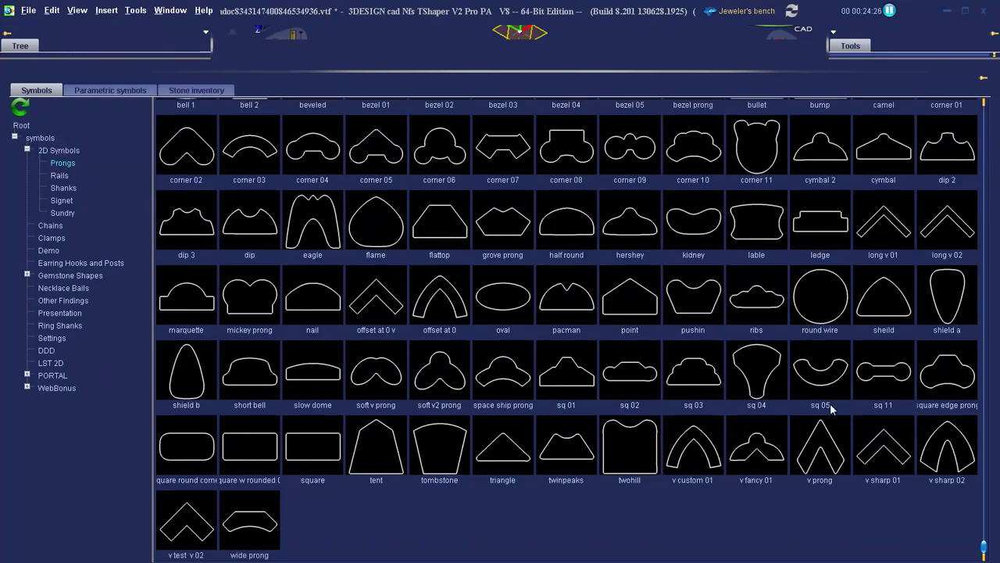
left_click(884, 449)
double_click(884, 449)
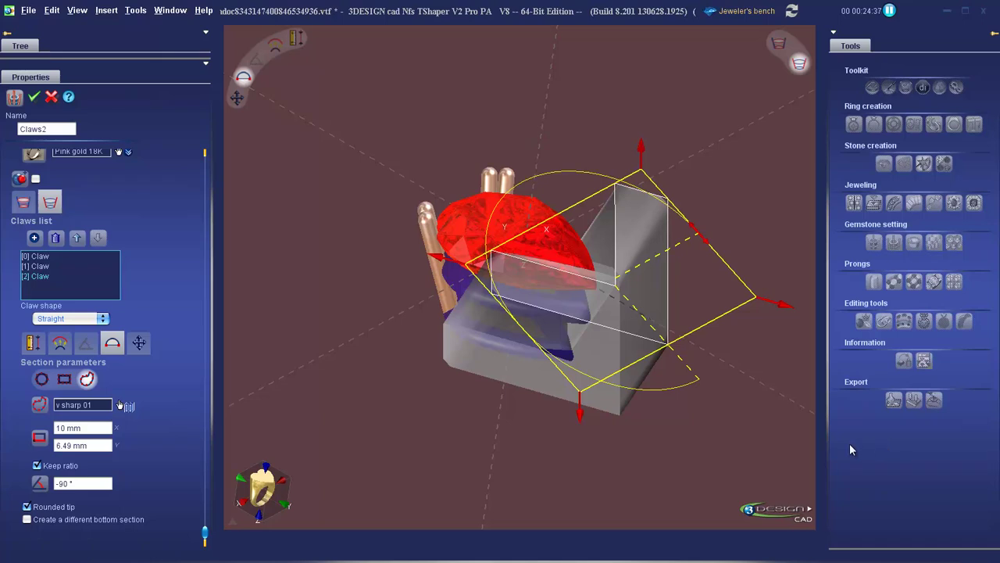
Scale the V-shaped claw section down to about 1.95 by 1.26 mm, keeping its ratio.
left_click_drag(429, 251, 545, 286)
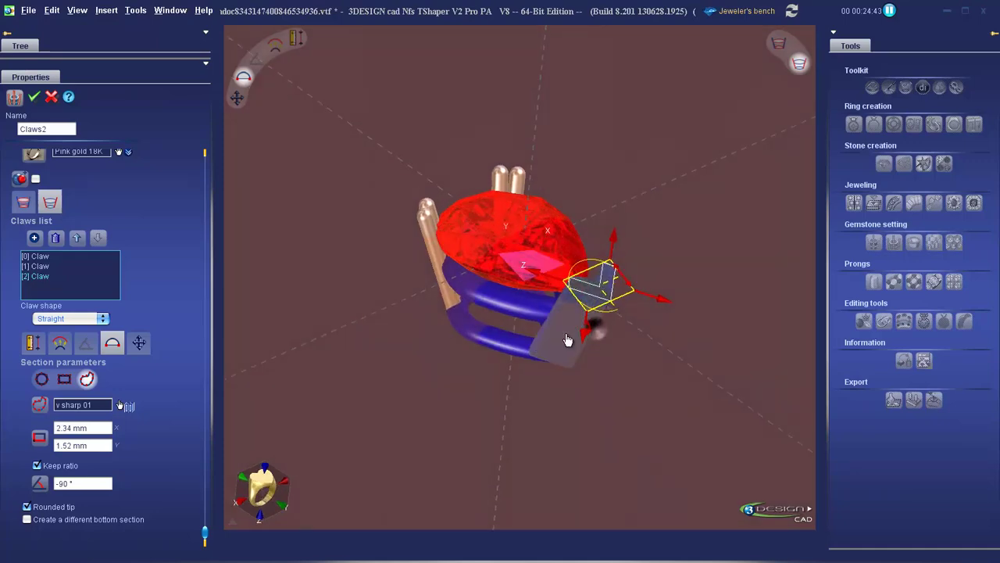
scroll(567, 328, "up", 3)
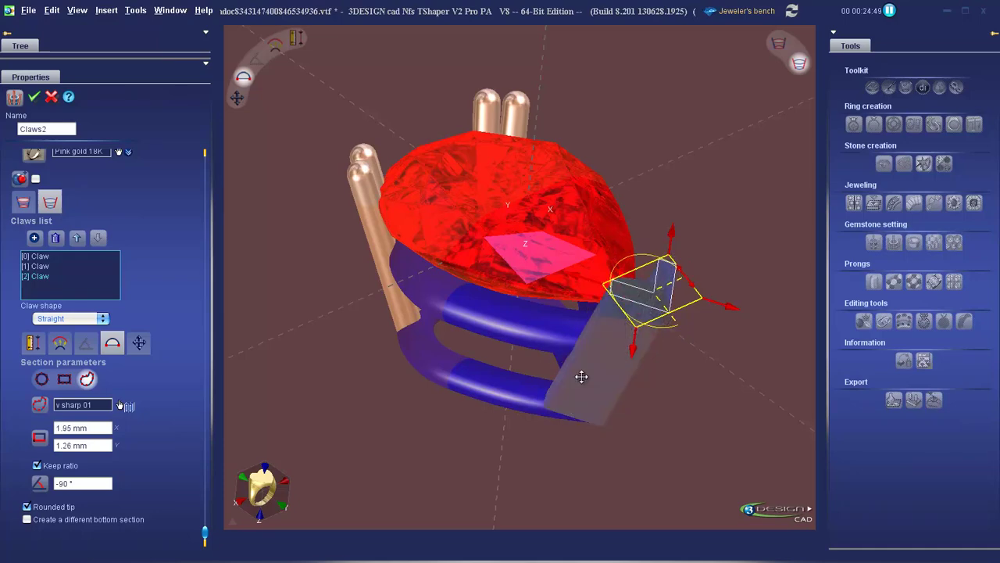
left_click_drag(551, 438, 600, 344)
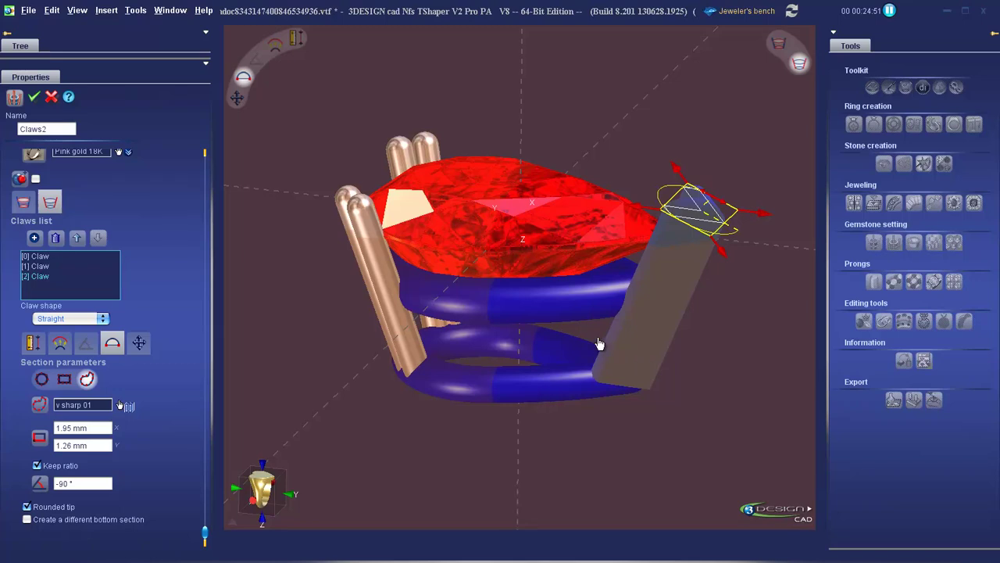
Create a different bottom section for the V-shaped claw, round with a 0.8 mm diameter.
left_click(27, 520)
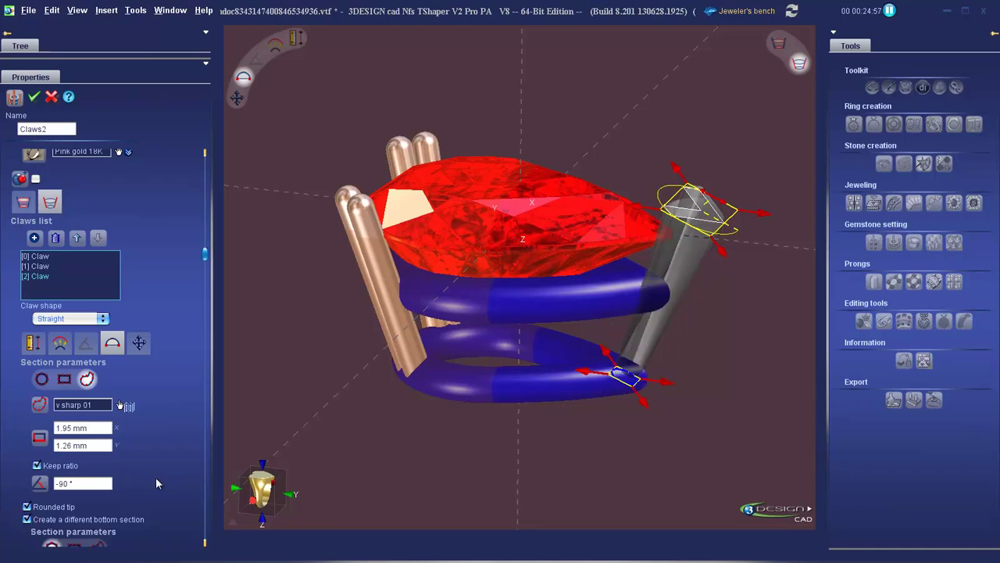
scroll(156, 477, "down", 2)
left_click(107, 504)
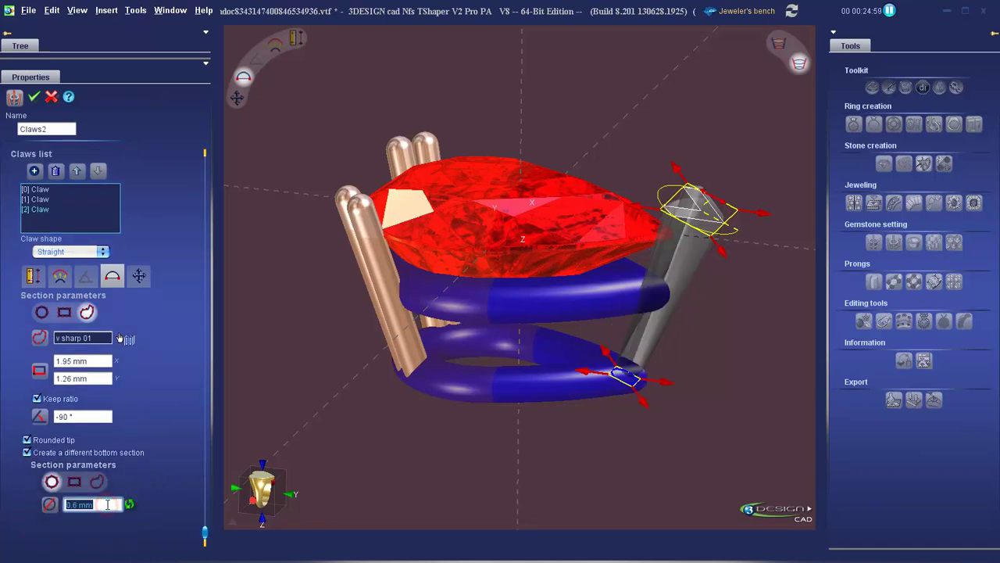
scroll(107, 504, "up", 1)
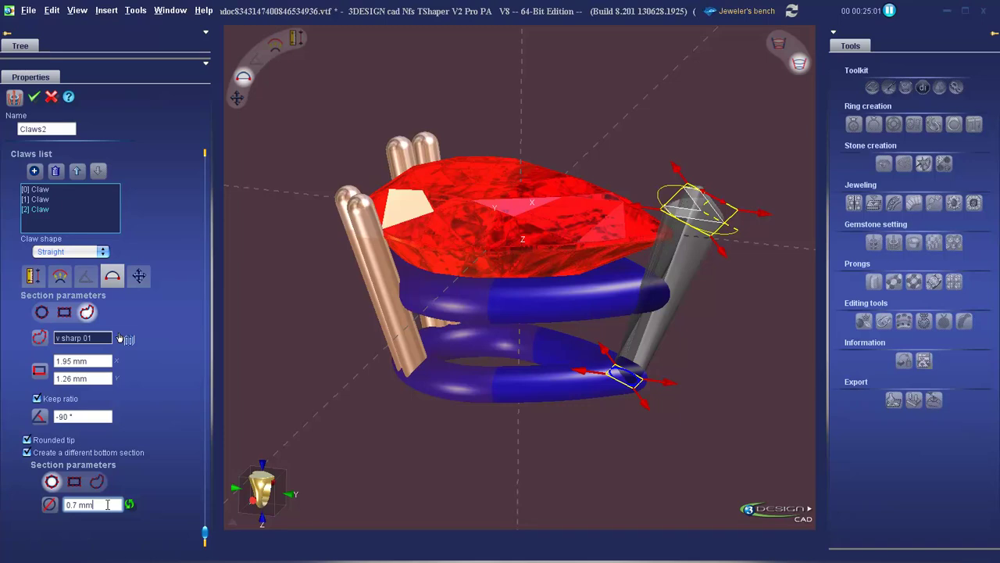
scroll(107, 504, "up", 1)
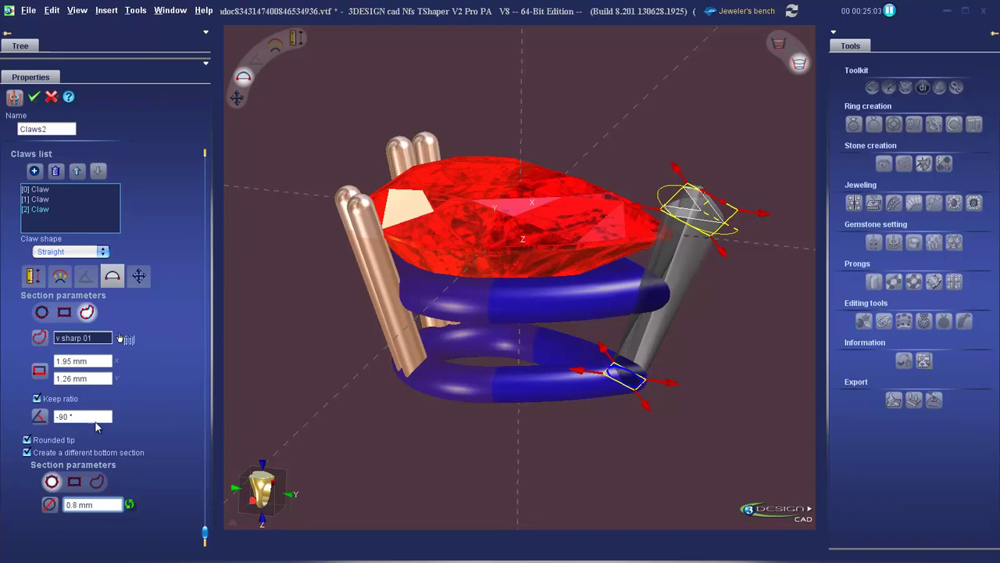
Adjust the V-shaped claw to a top belt offset of 0.39 and a bottom belt offset of 0.2, and validate the claws.
left_click(59, 277)
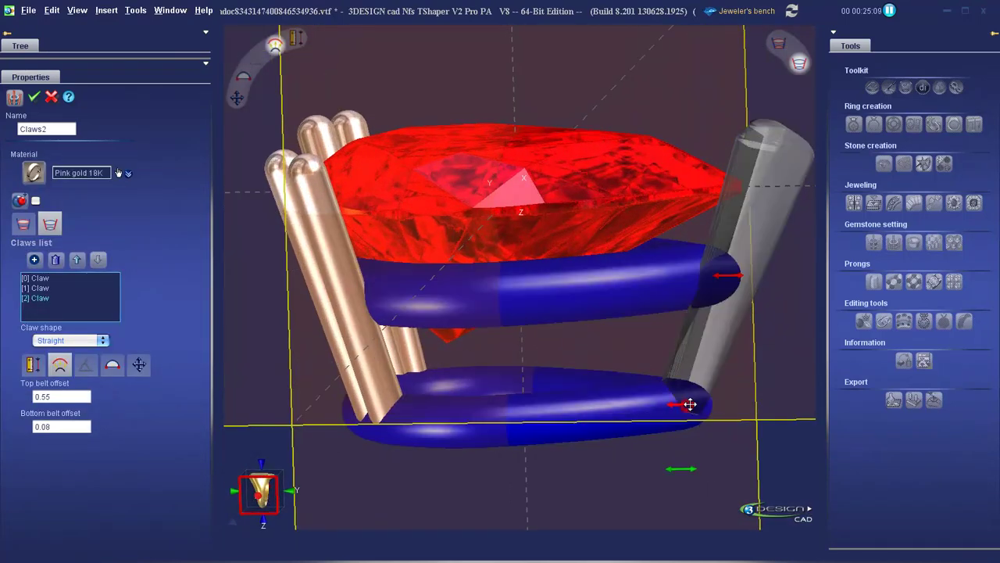
left_click_drag(690, 404, 695, 402)
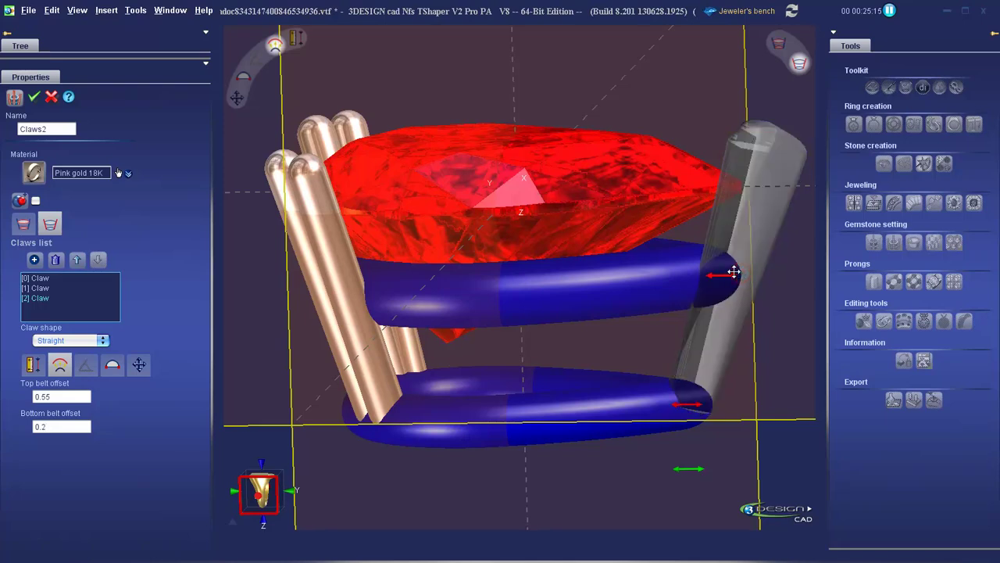
left_click_drag(734, 272, 732, 272)
middle_click_drag(672, 281, 583, 490)
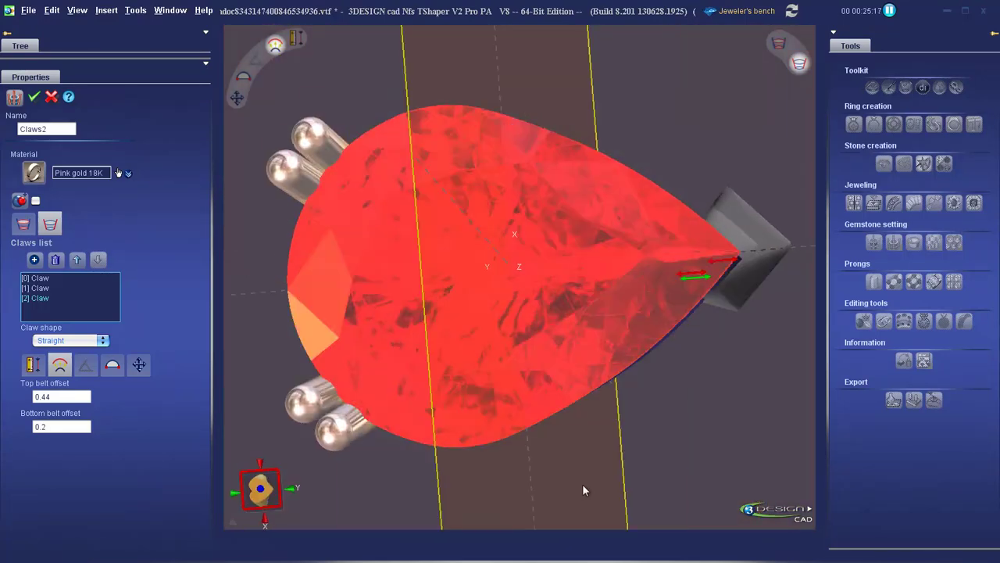
right_click_drag(582, 490, 742, 250)
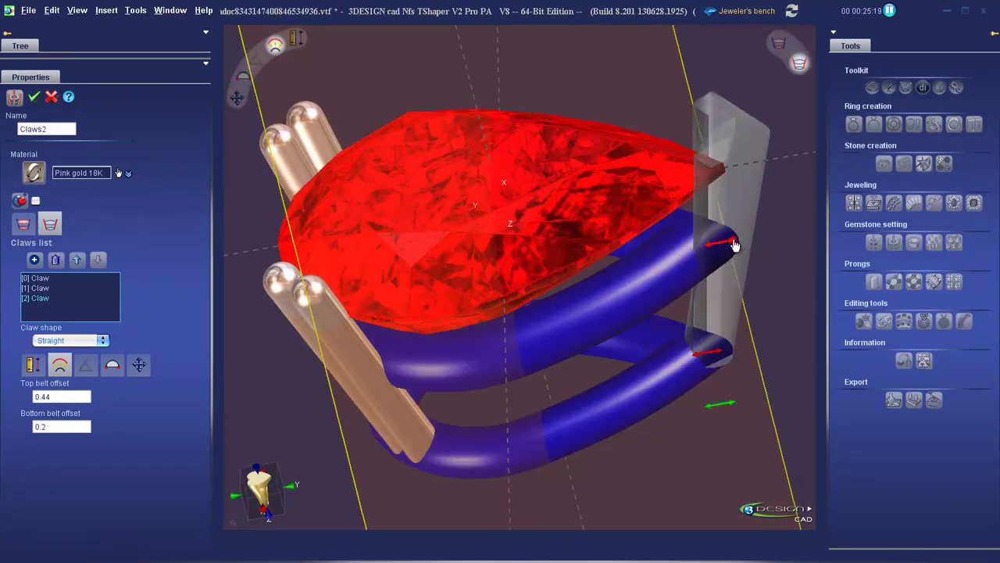
left_click_drag(731, 244, 729, 239)
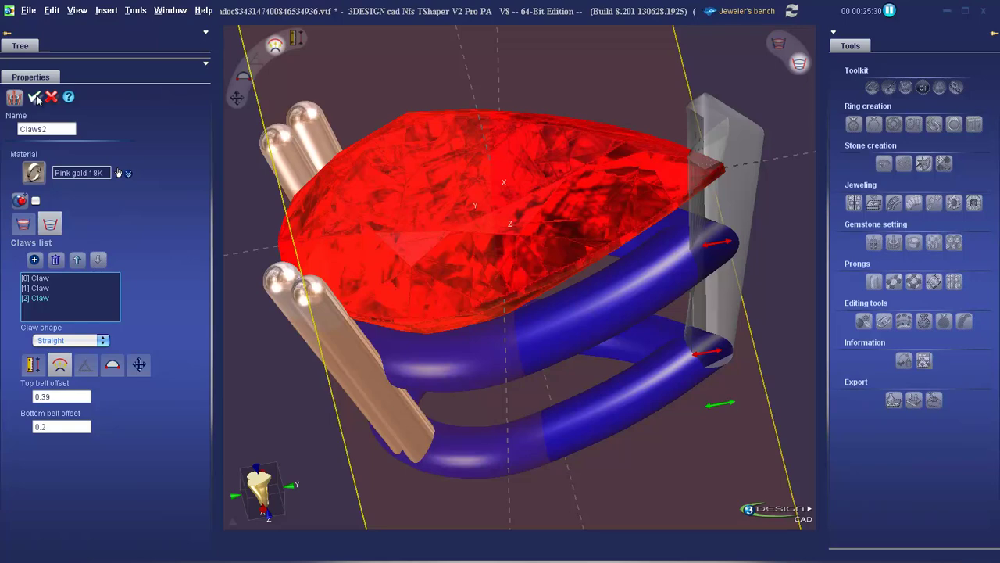
left_click(35, 96)
scroll(469, 281, "down", 3)
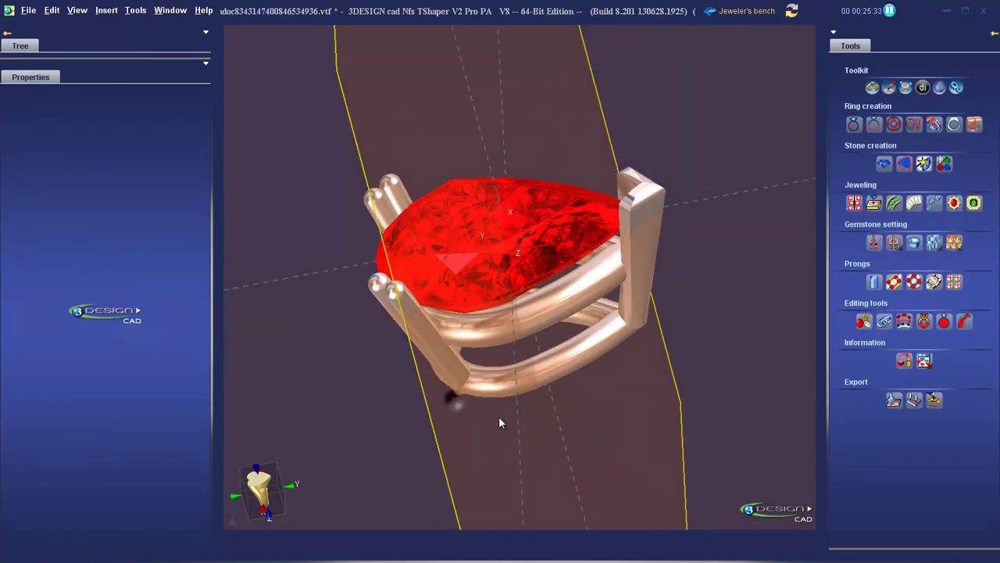